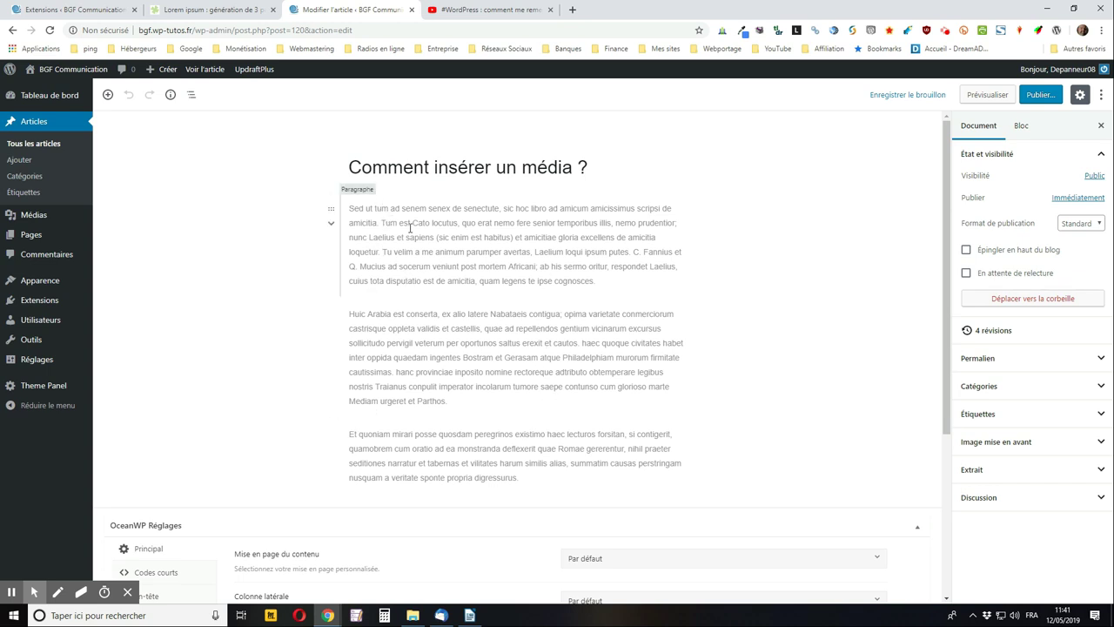
Step: Insert an Image block at the end of the article "Comment insérer un média ?"
scroll(401, 266, down, 1)
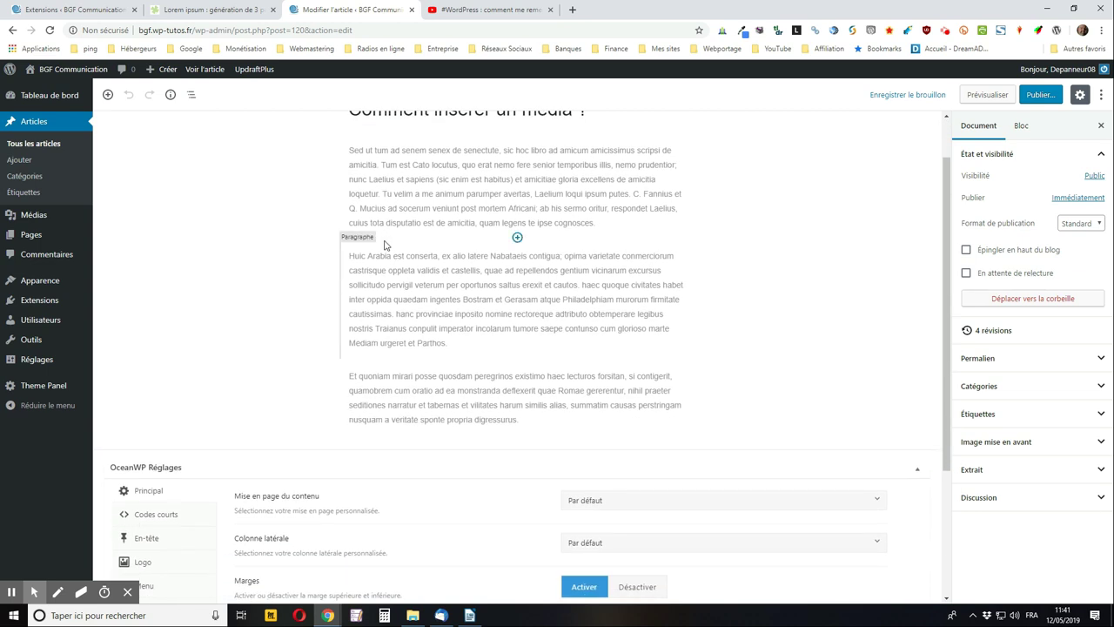
scroll(384, 245, up, 1)
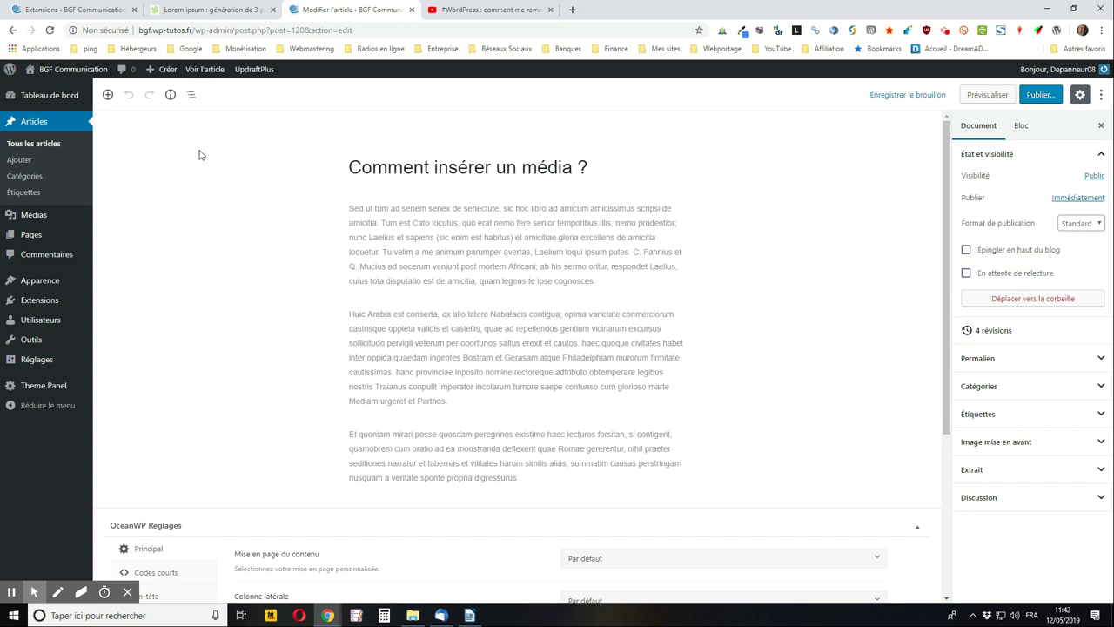
click(107, 96)
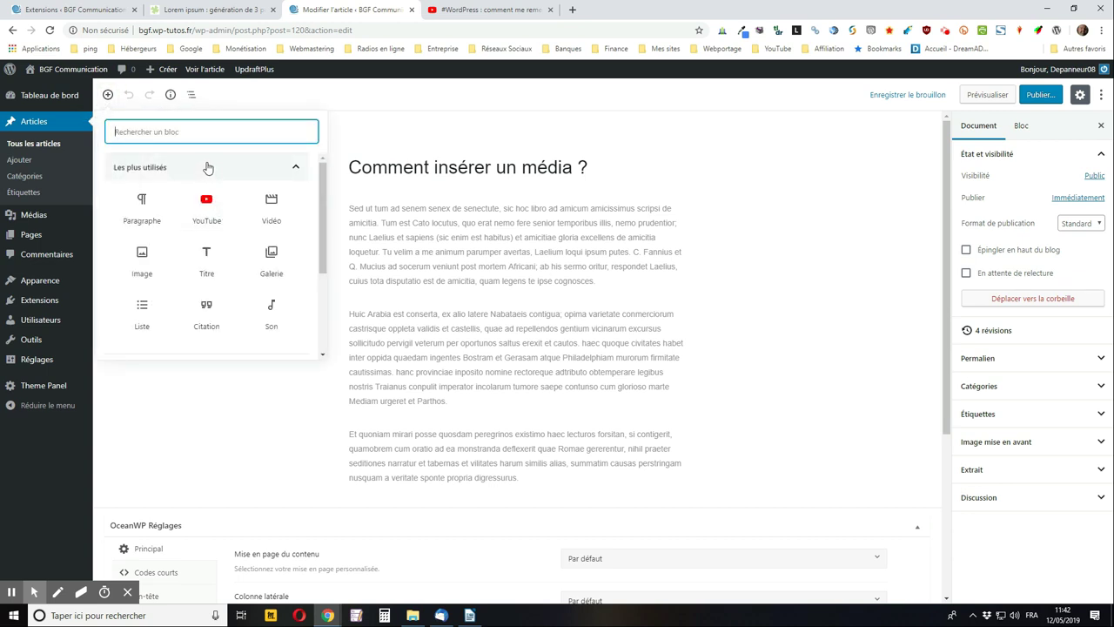
click(143, 256)
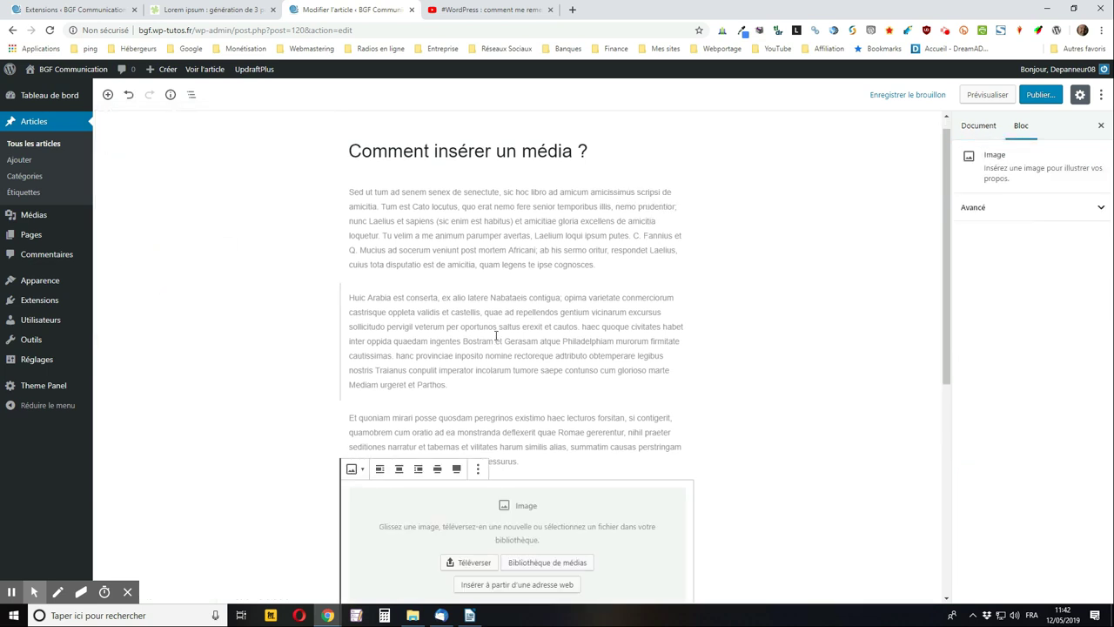
scroll(577, 378, down, 1)
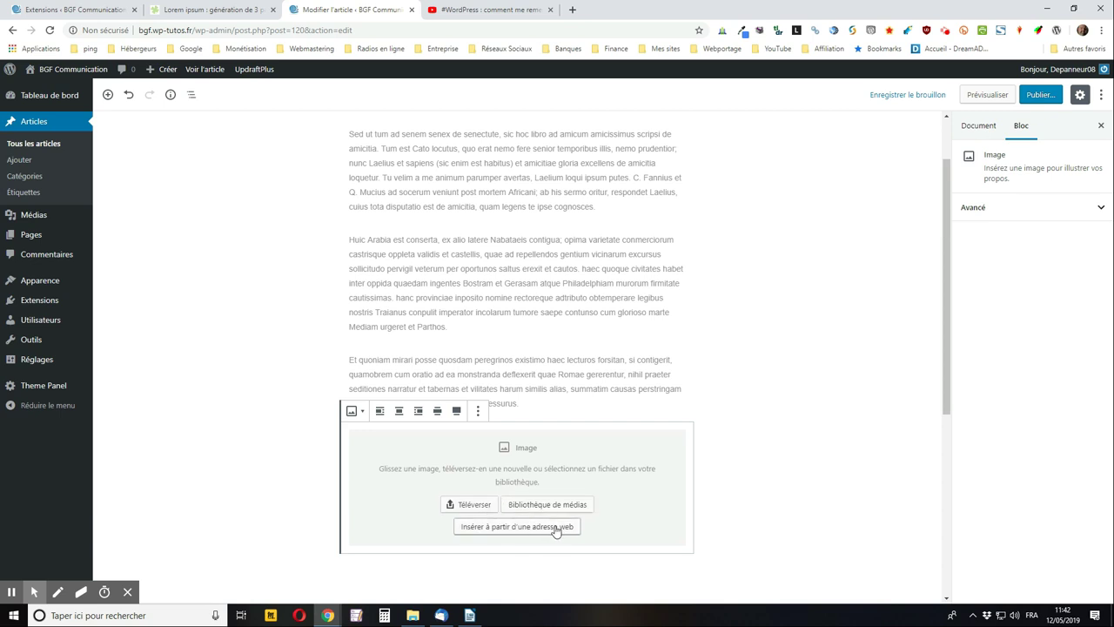
Step: Upload the photo of the dog wearing sunglasses from the Dropbox Images > Chiens folder into the Image block
click(463, 508)
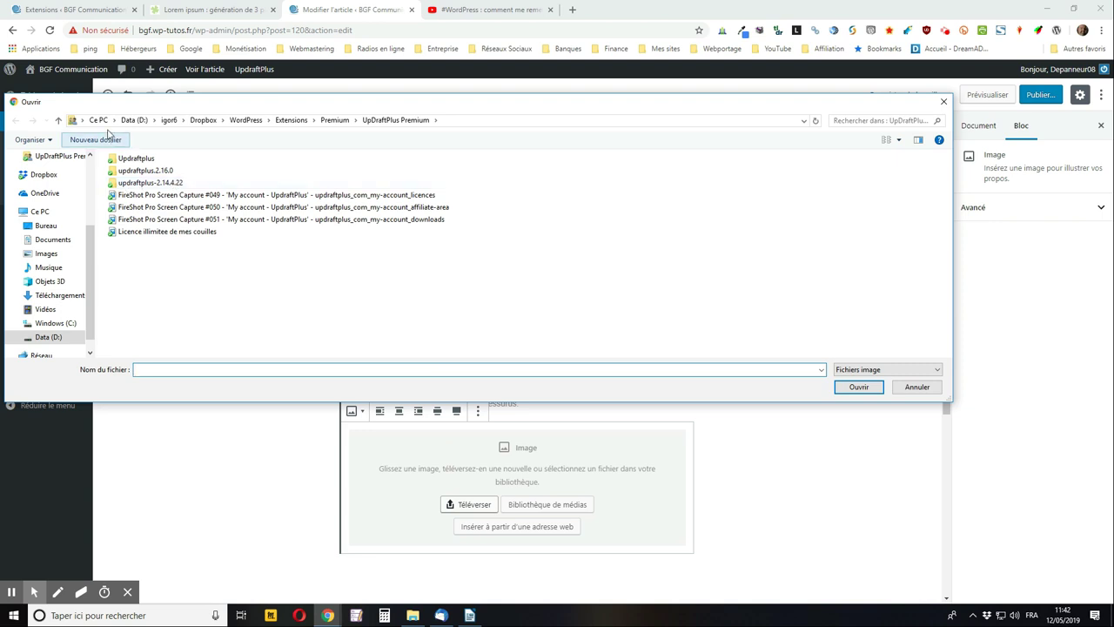
click(48, 253)
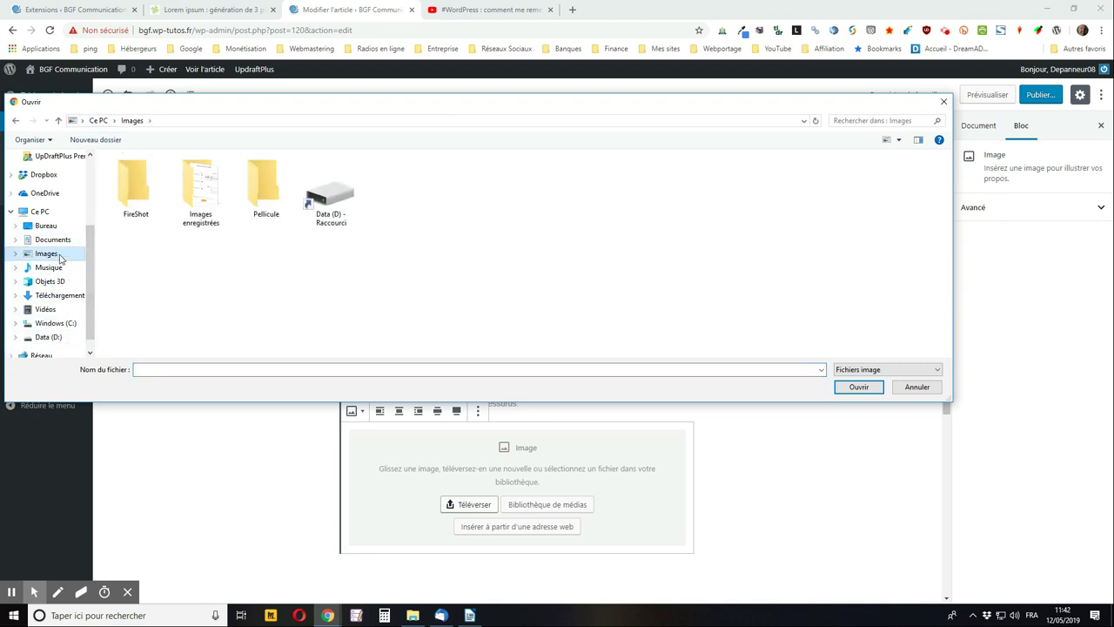
double_click(254, 188)
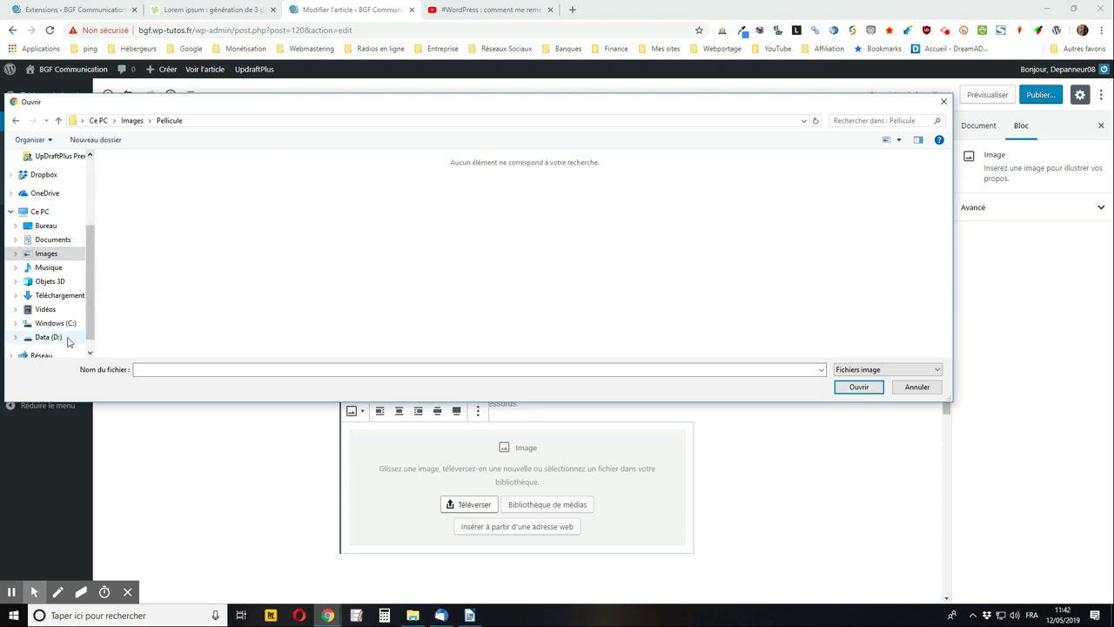
click(41, 175)
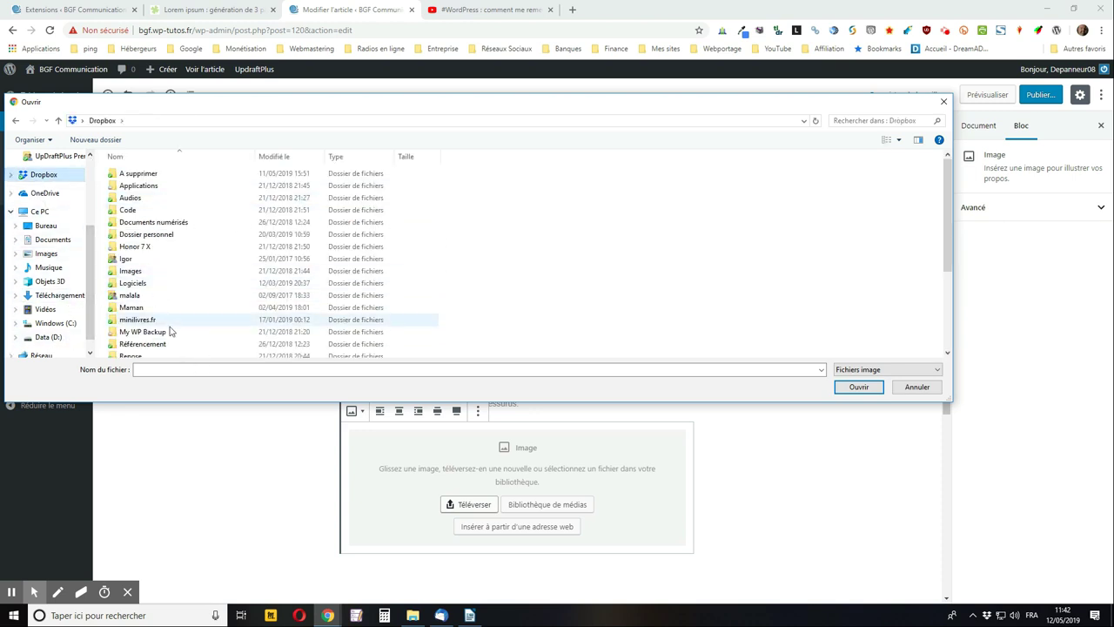
double_click(135, 271)
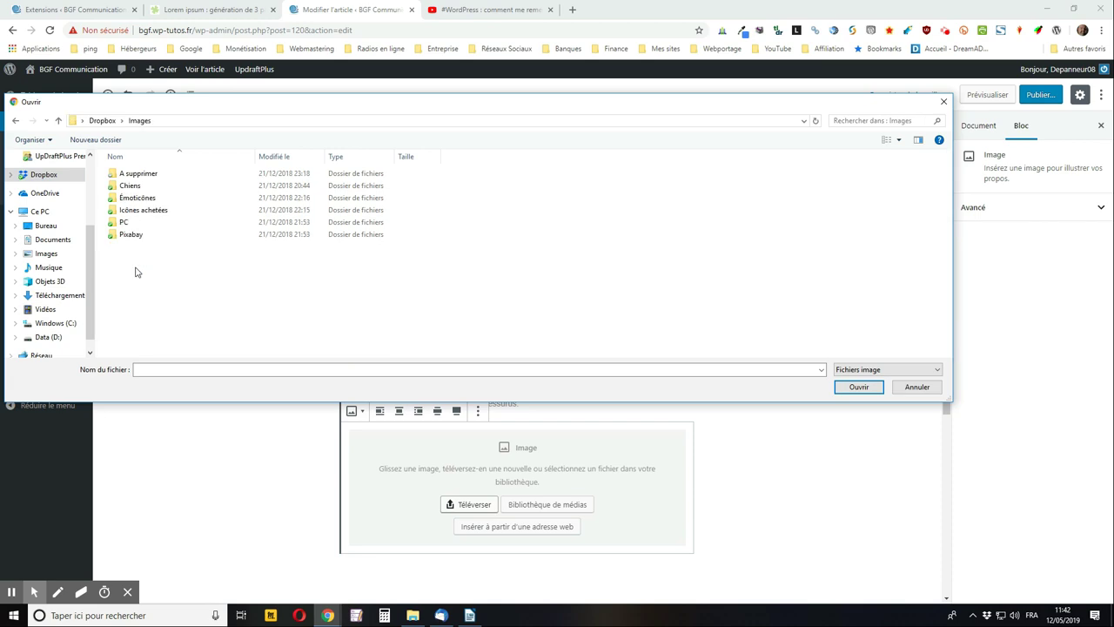
click(139, 190)
double_click(139, 188)
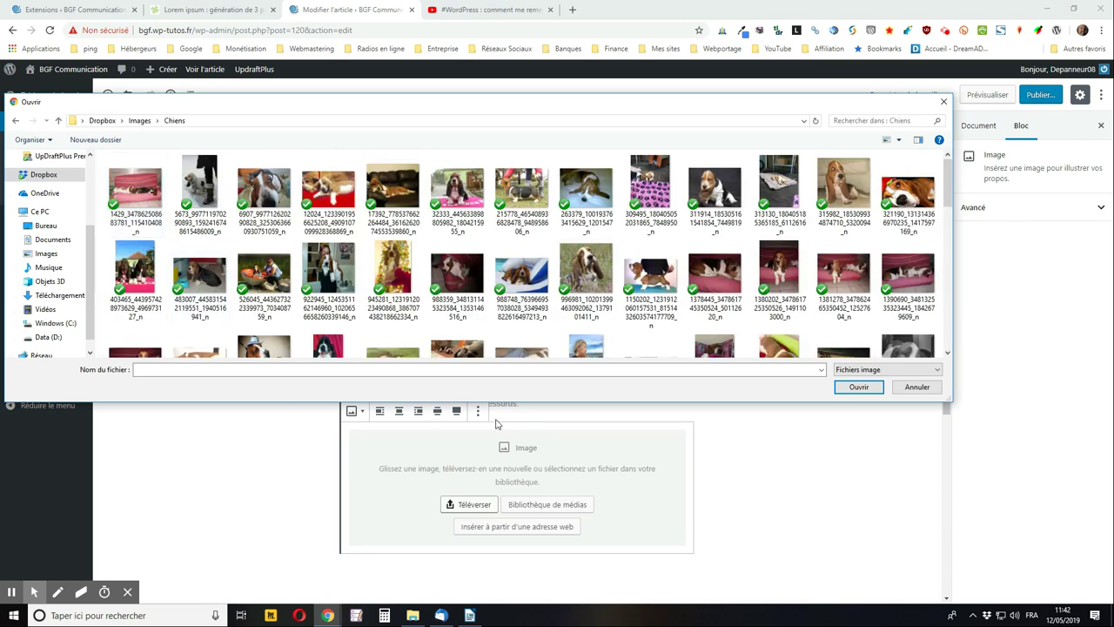
double_click(260, 199)
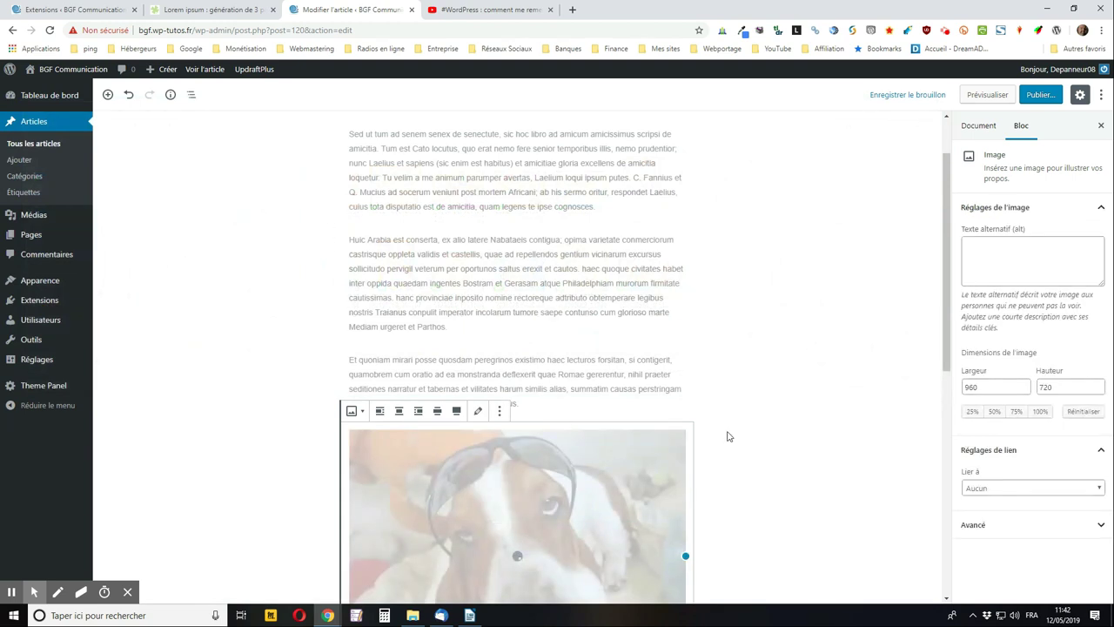
Step: Save the article as a draft and preview it to check the image below the text
click(903, 96)
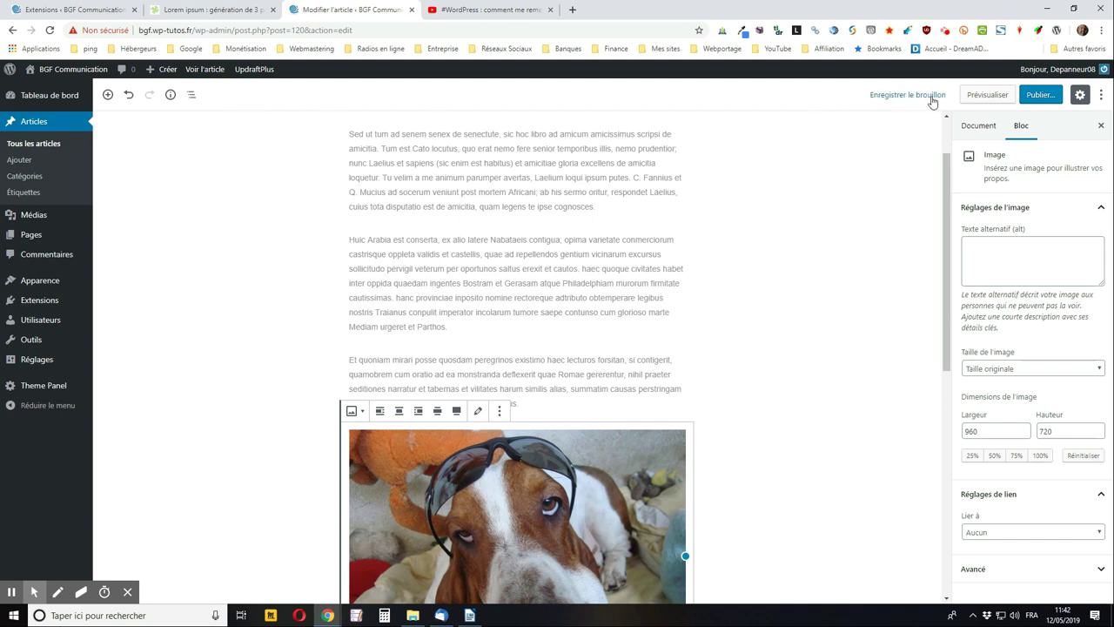
click(990, 94)
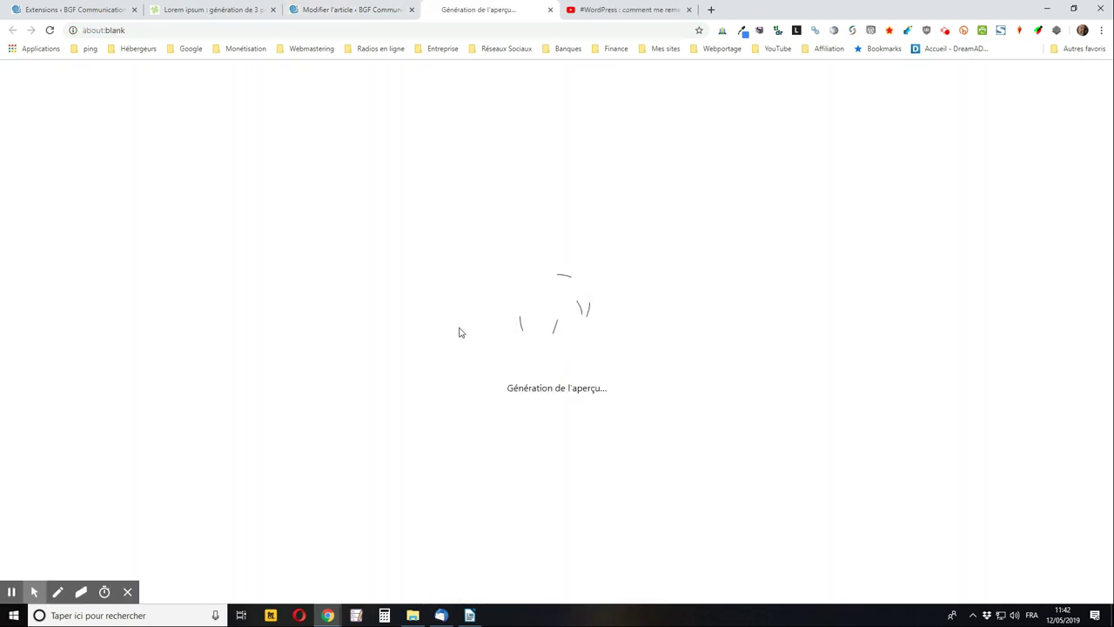
scroll(467, 329, down, 5)
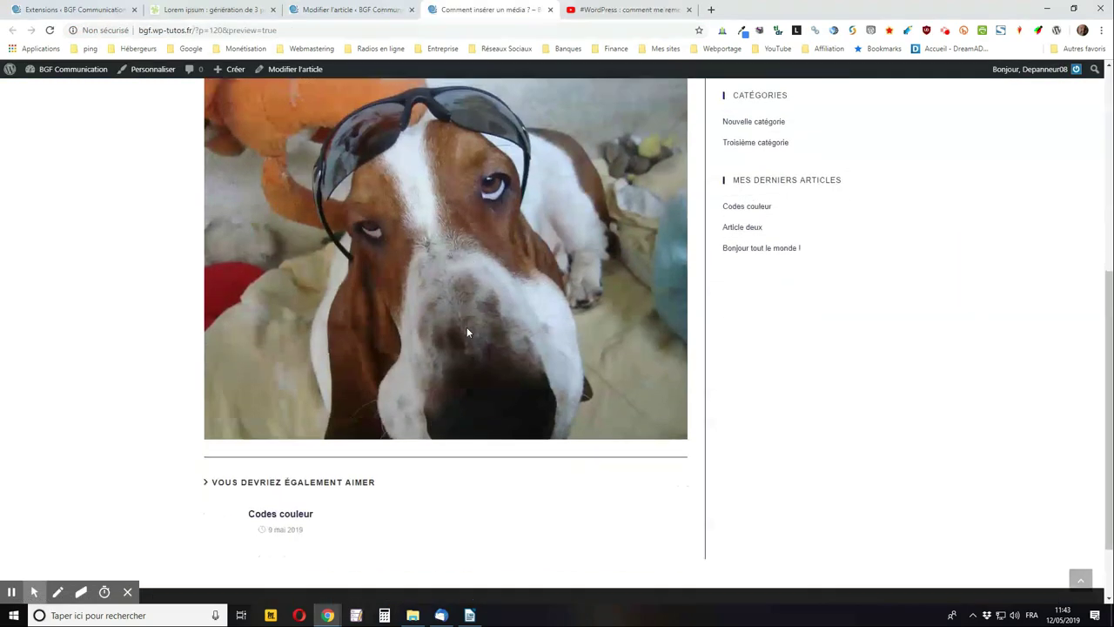
scroll(476, 348, up, 1)
scroll(475, 351, up, 4)
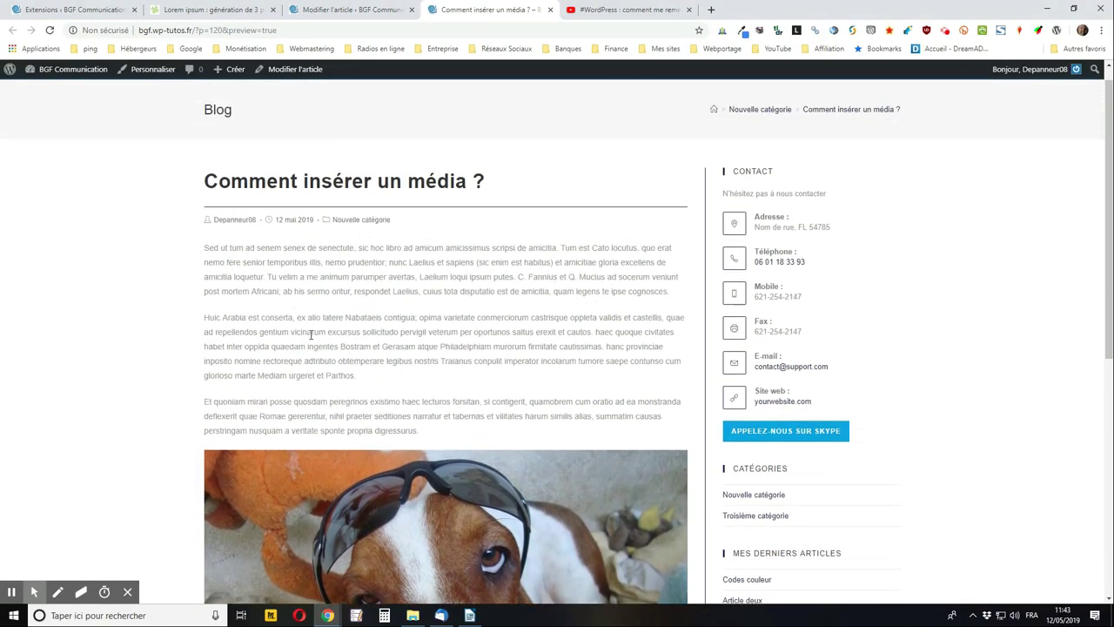
Step: Return to the article editor and look over the additional options available for the image block
click(357, 10)
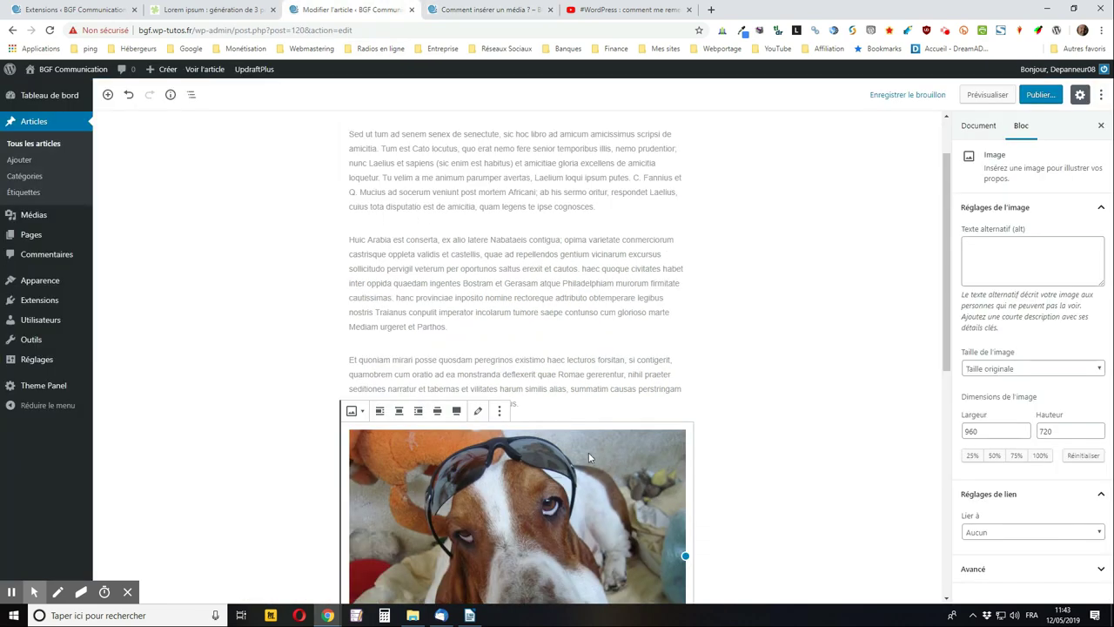
scroll(289, 410, up, 1)
scroll(296, 418, down, 2)
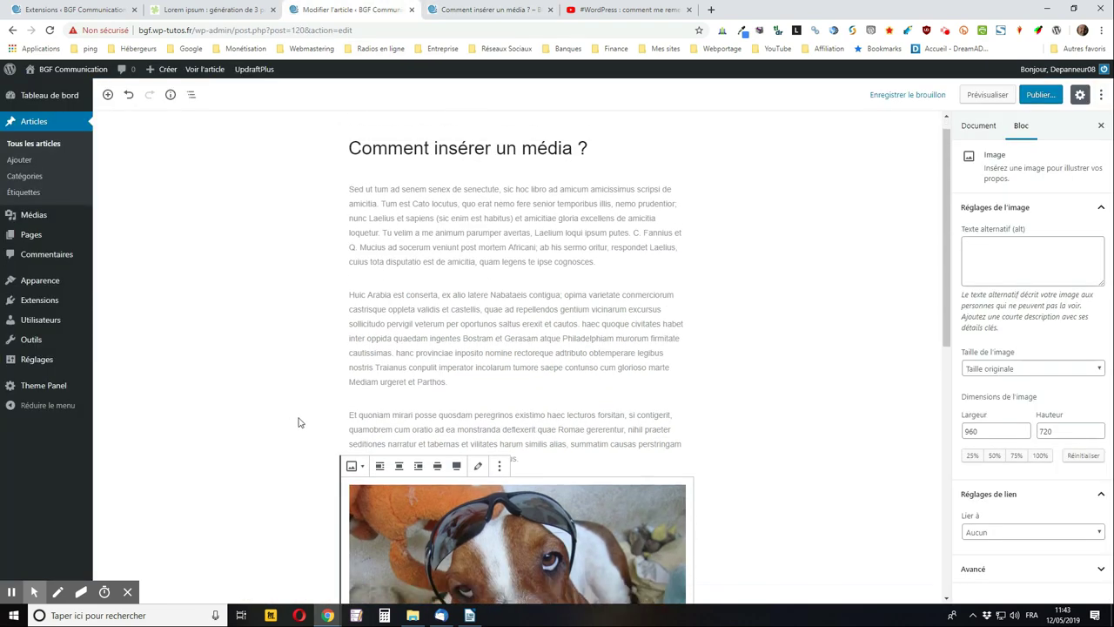
scroll(531, 413, up, 2)
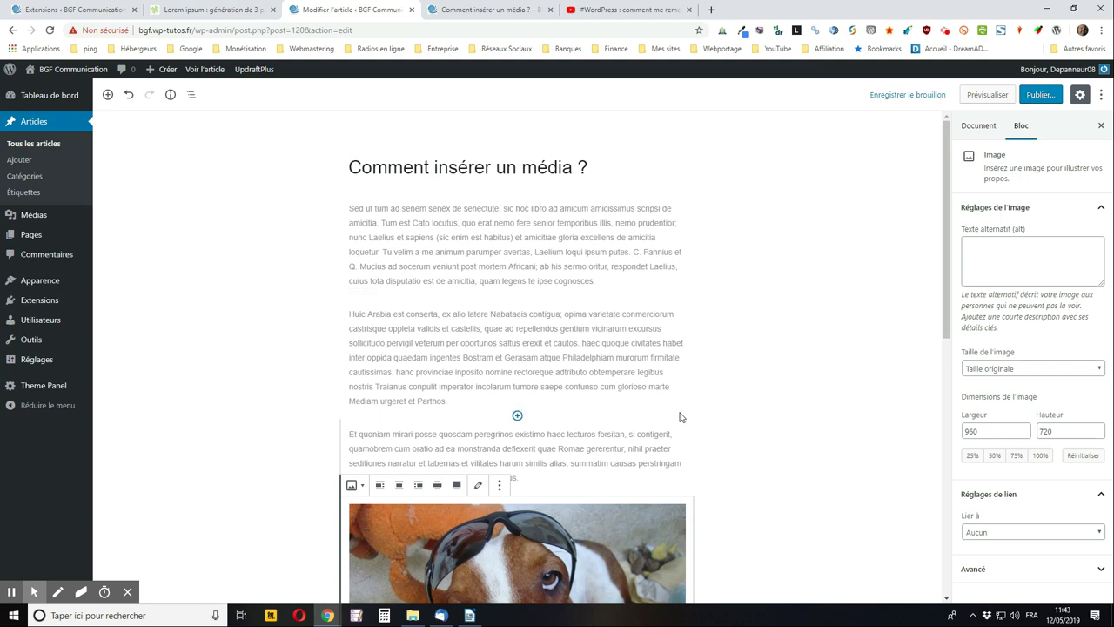
scroll(523, 574, down, 2)
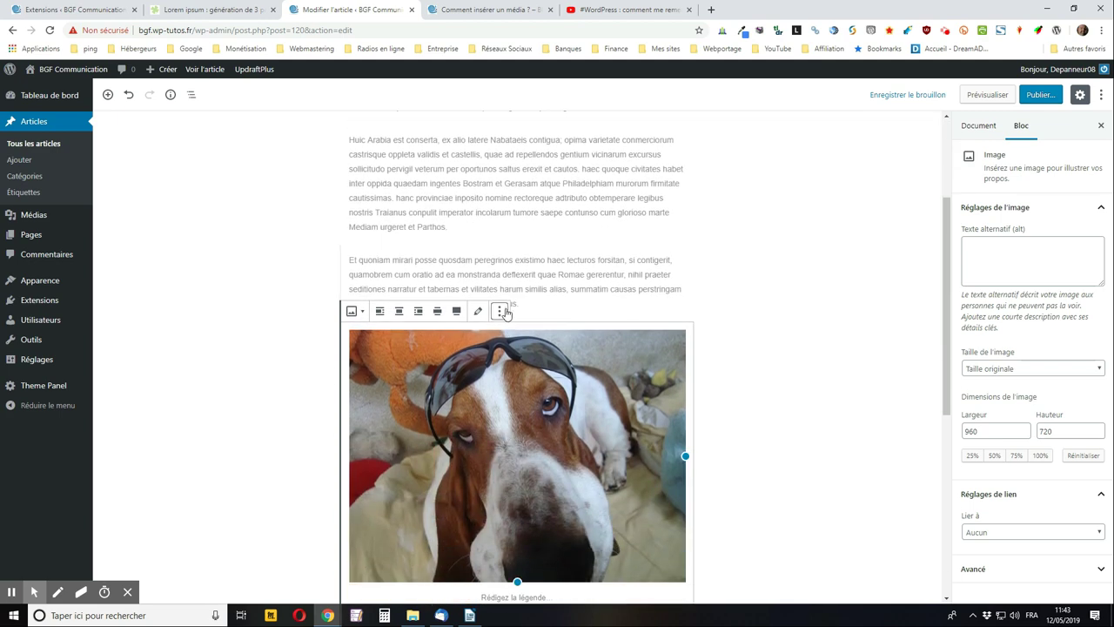
click(500, 313)
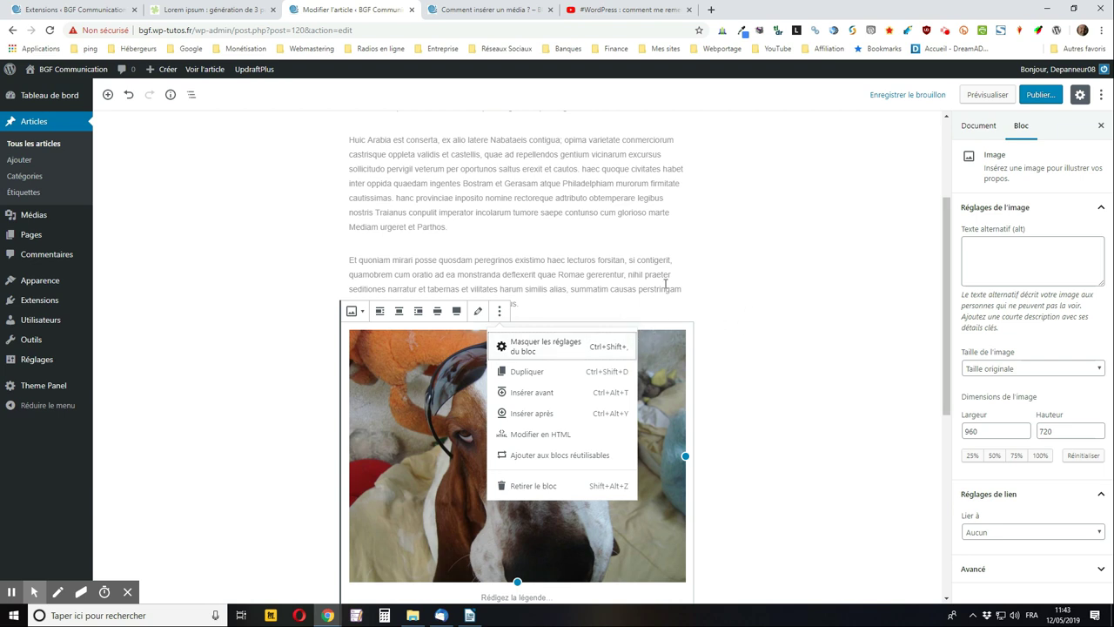
scroll(497, 266, up, 1)
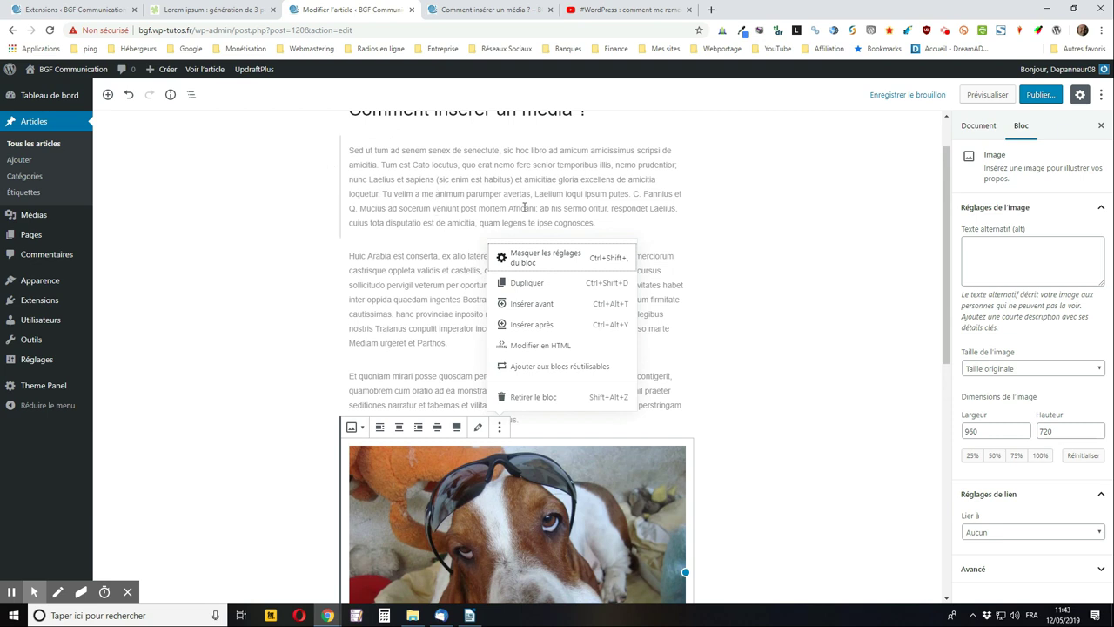
click(841, 367)
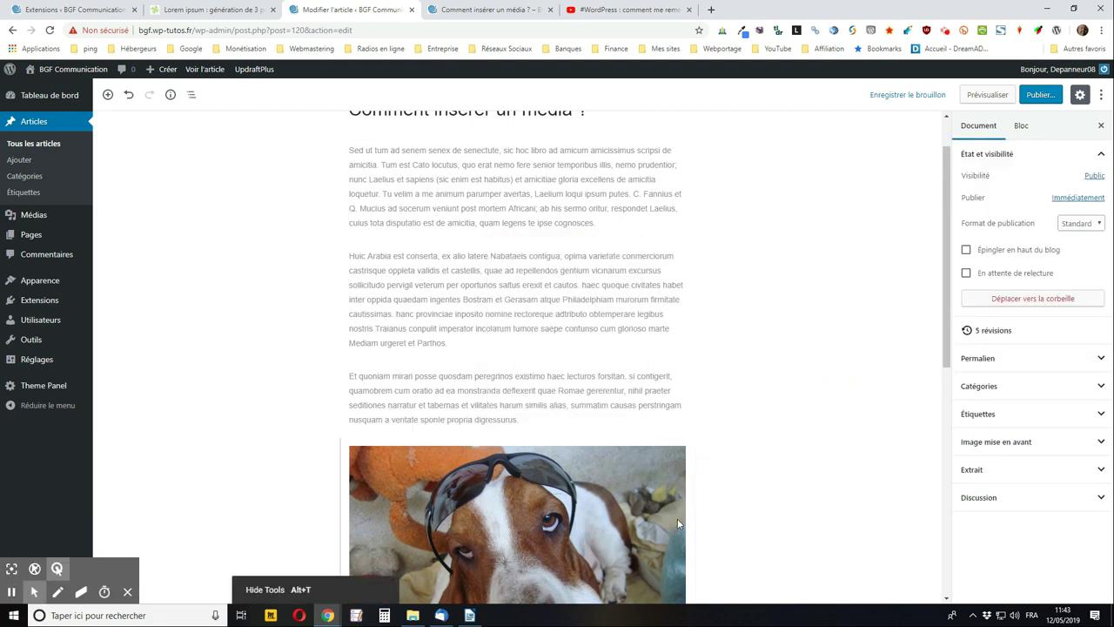
Step: Move the image block up two positions so it sits between the first and second paragraphs
scroll(628, 494, down, 1)
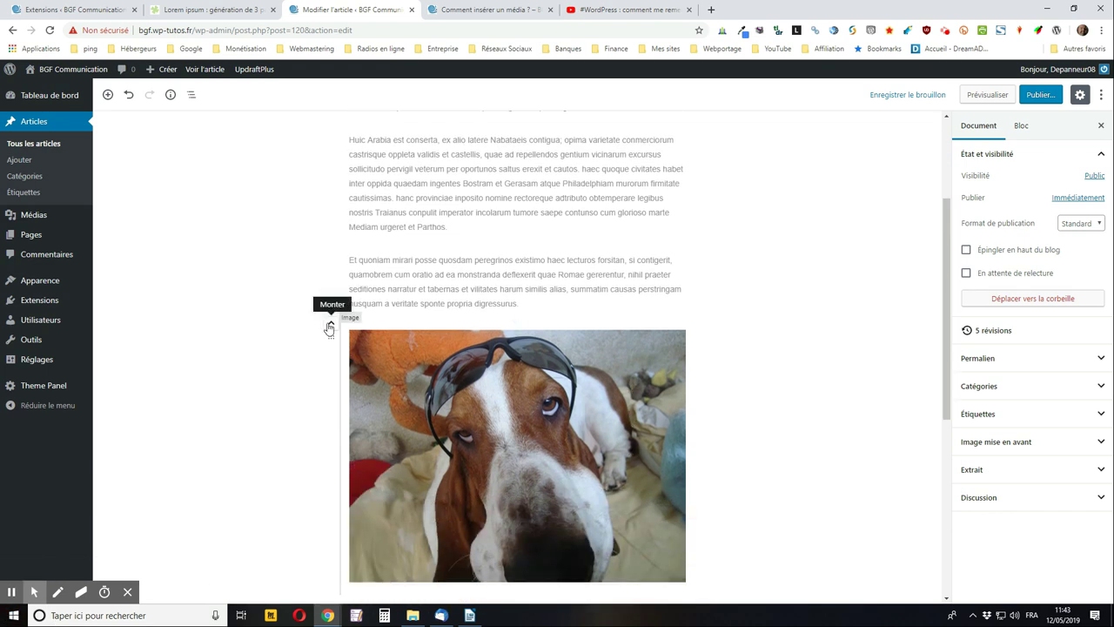
click(330, 327)
click(330, 327)
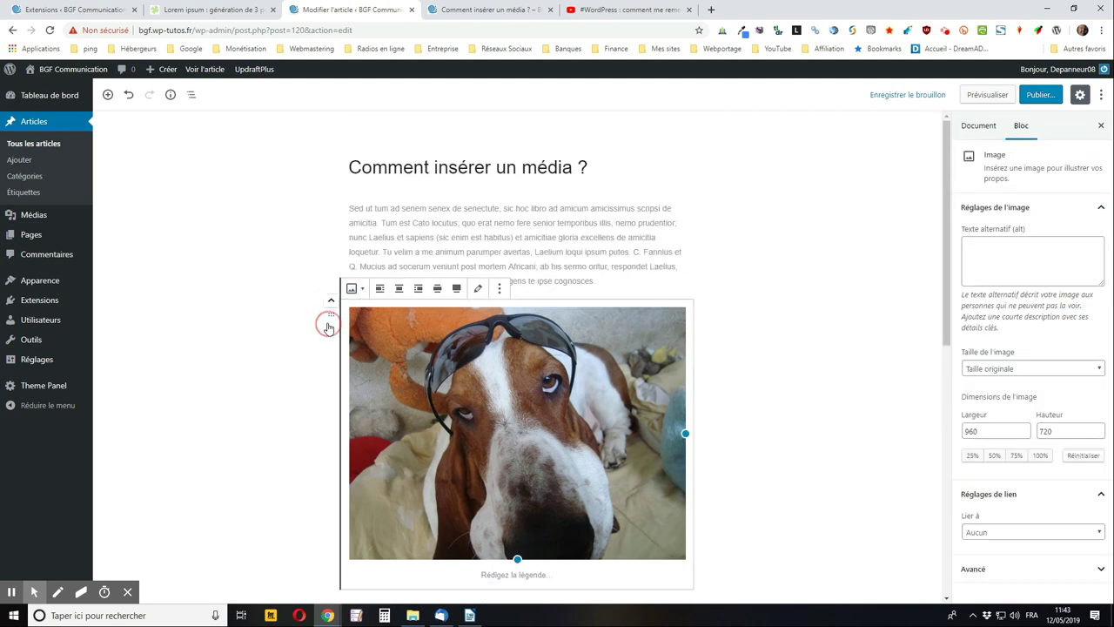
scroll(426, 304, down, 1)
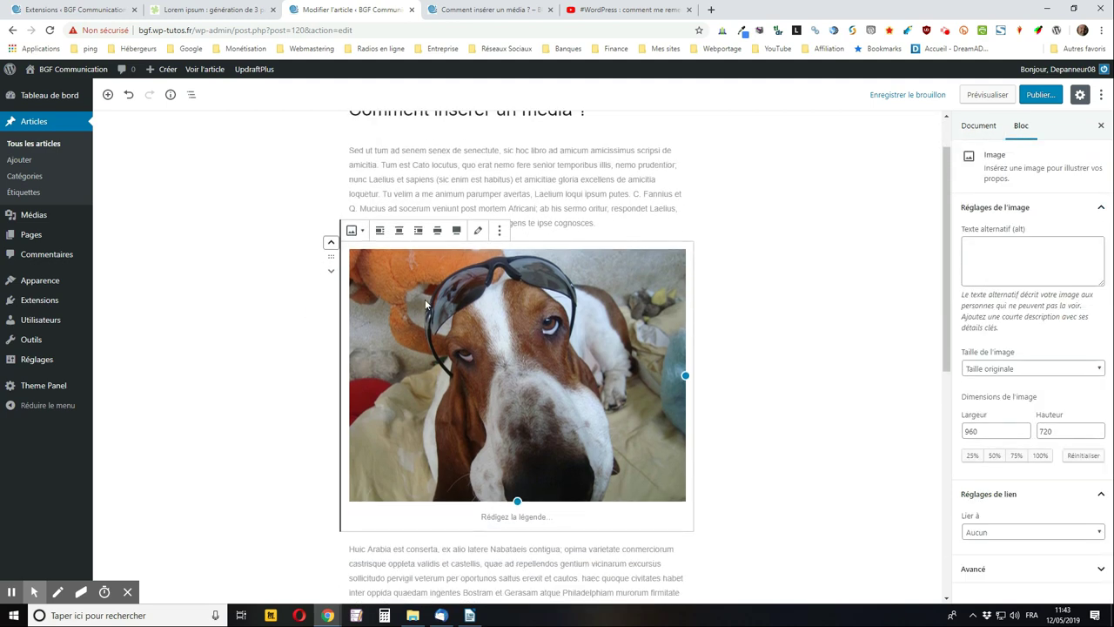
Step: Save the draft and check the image's new position among the paragraphs in the refreshed article preview
click(881, 95)
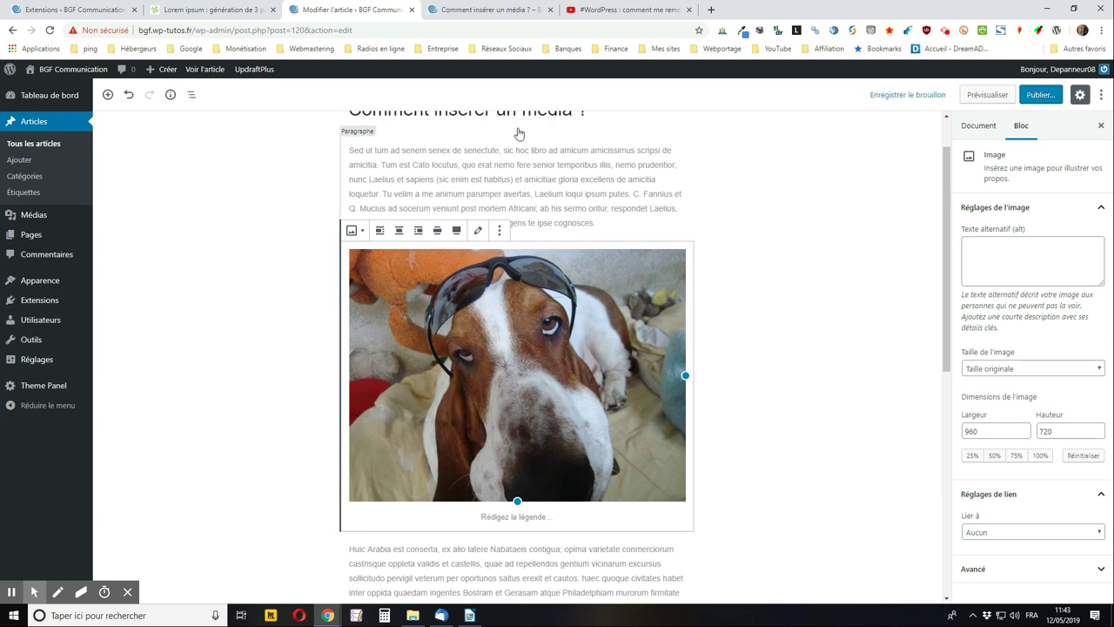
click(488, 10)
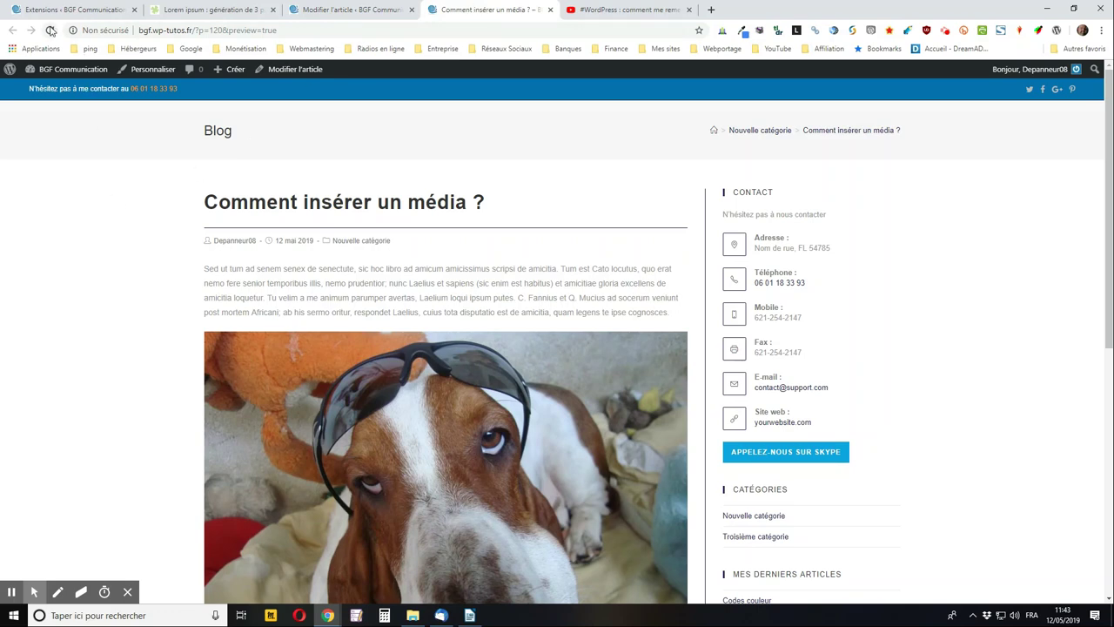
scroll(580, 346, down, 1)
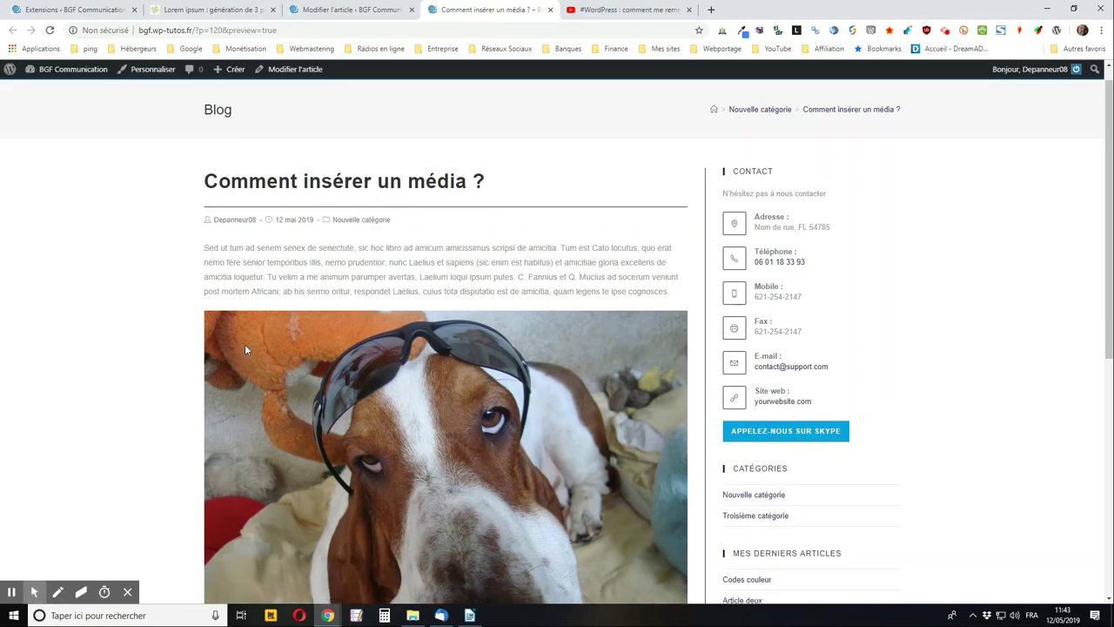
scroll(512, 369, down, 3)
scroll(513, 369, down, 3)
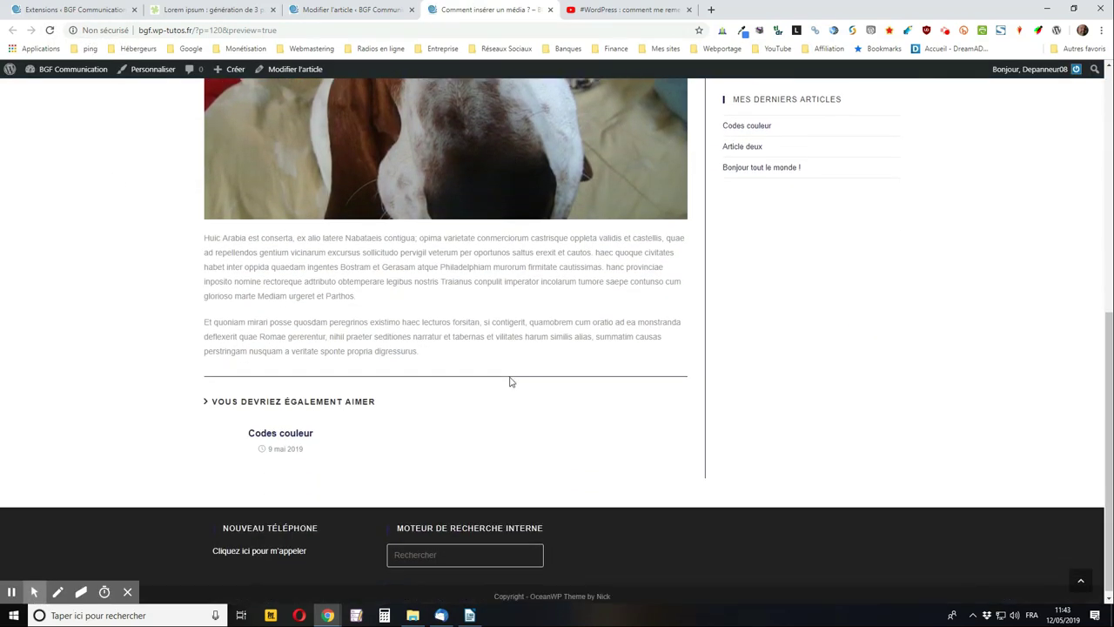
scroll(510, 381, up, 3)
scroll(395, 472, up, 2)
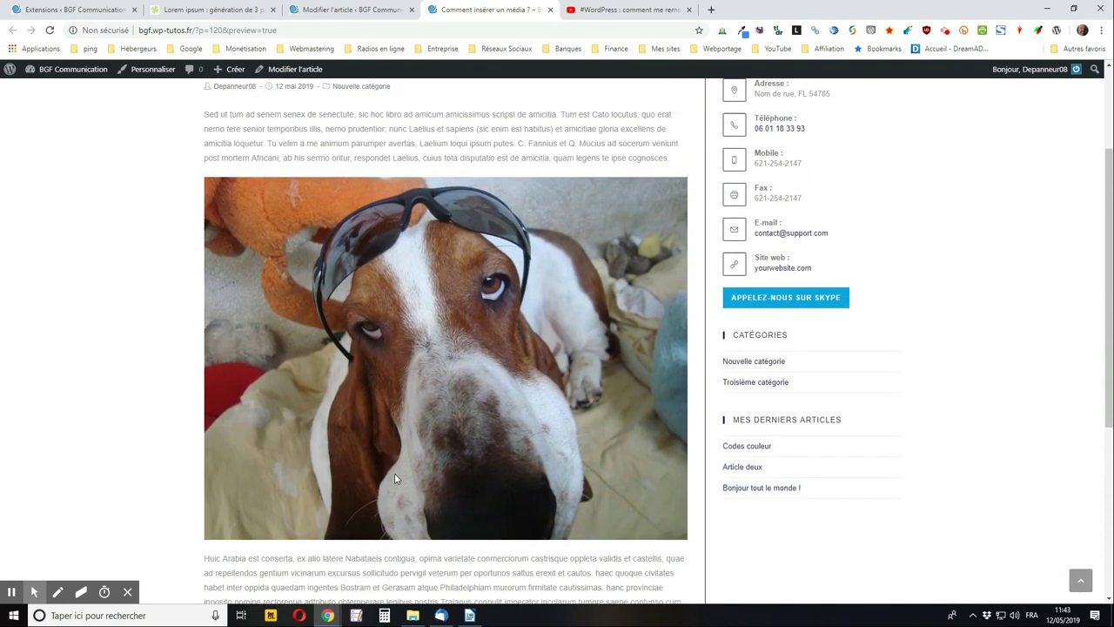
scroll(434, 436, down, 3)
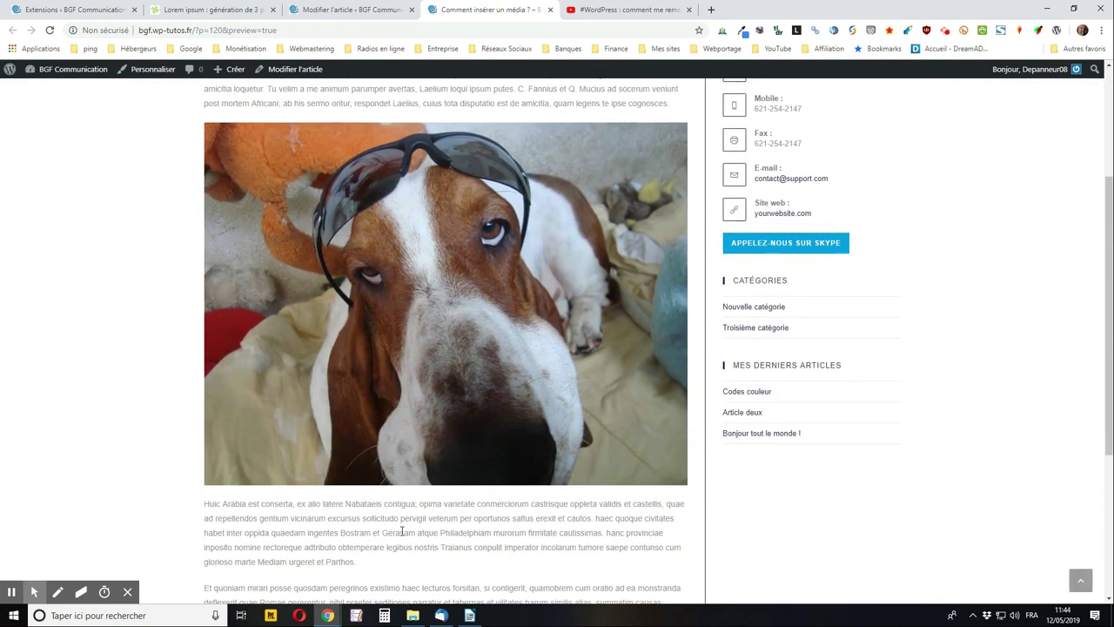
Step: Return to the article editor and insert a YouTube block between the second and third paragraphs
click(389, 7)
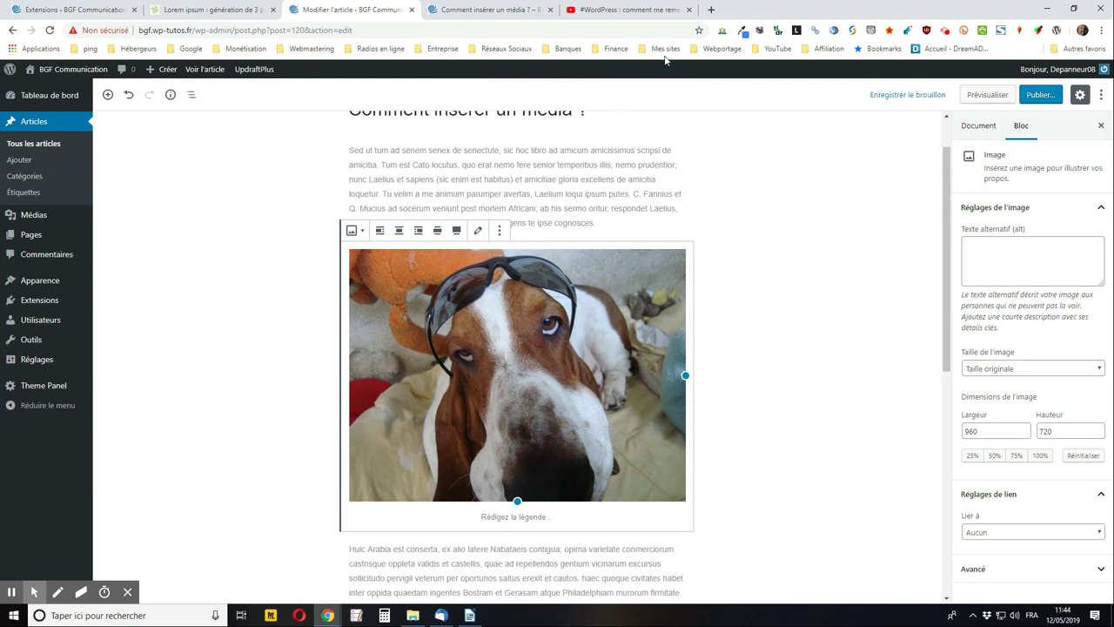
scroll(666, 211, down, 3)
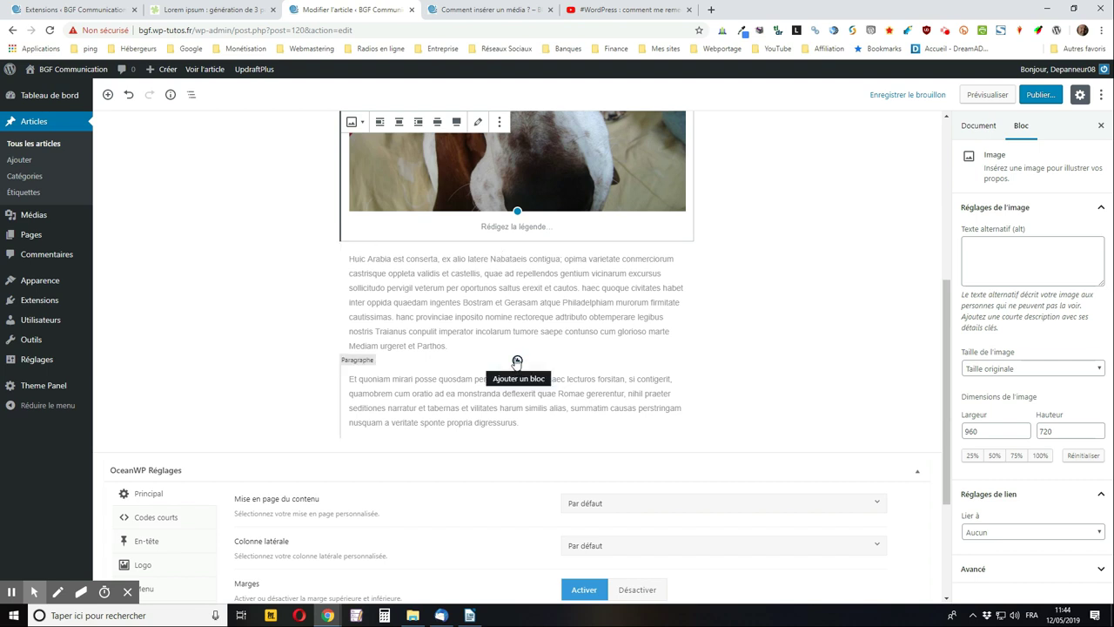
click(517, 360)
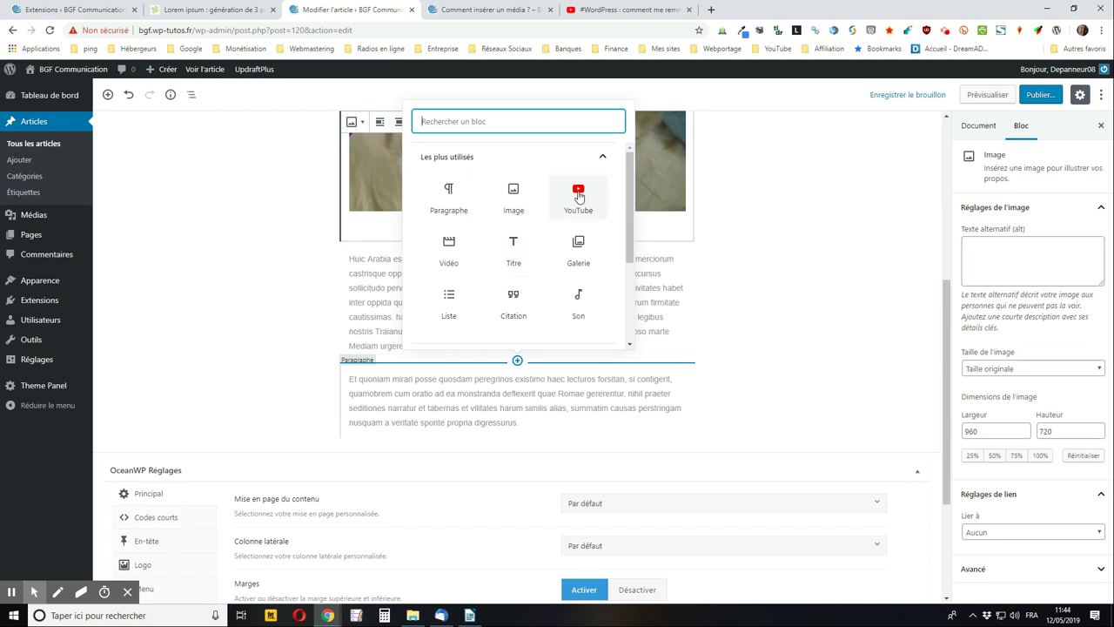
click(578, 196)
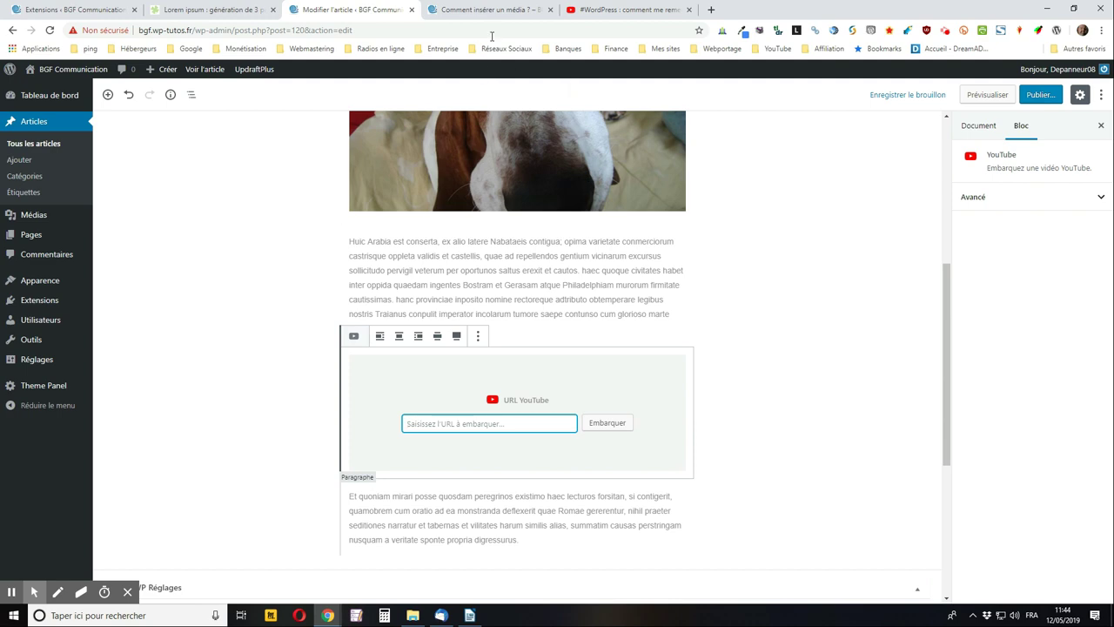
Step: Switch to the YouTube video "#WordPress : comment me remercier pour mes tutos sans vous ruiner" and copy its share link
click(623, 9)
scroll(623, 536, down, 1)
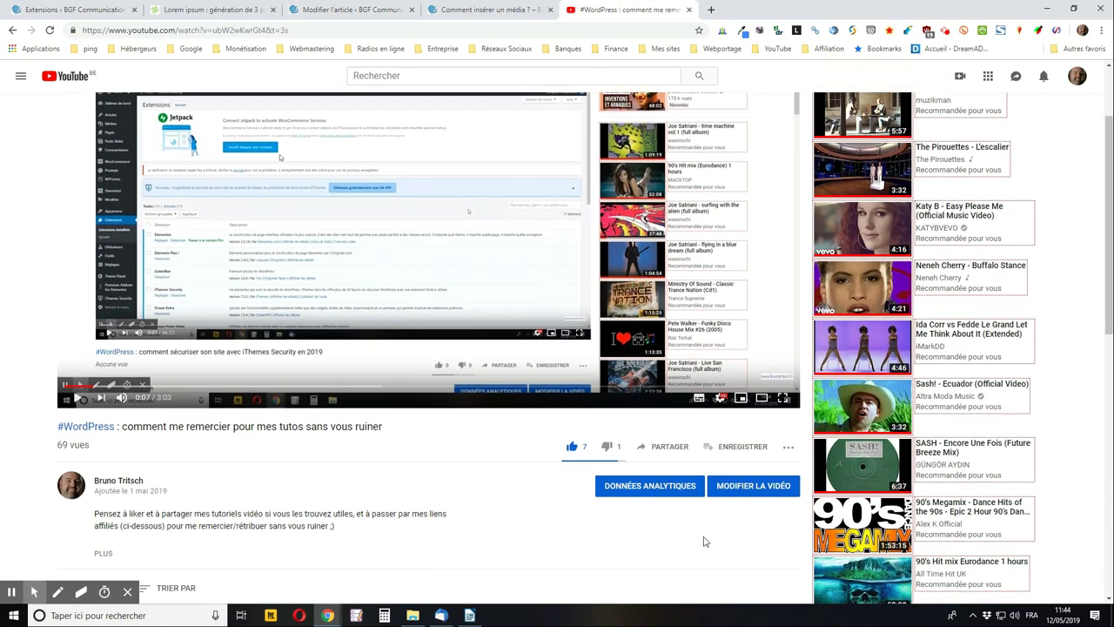
click(668, 447)
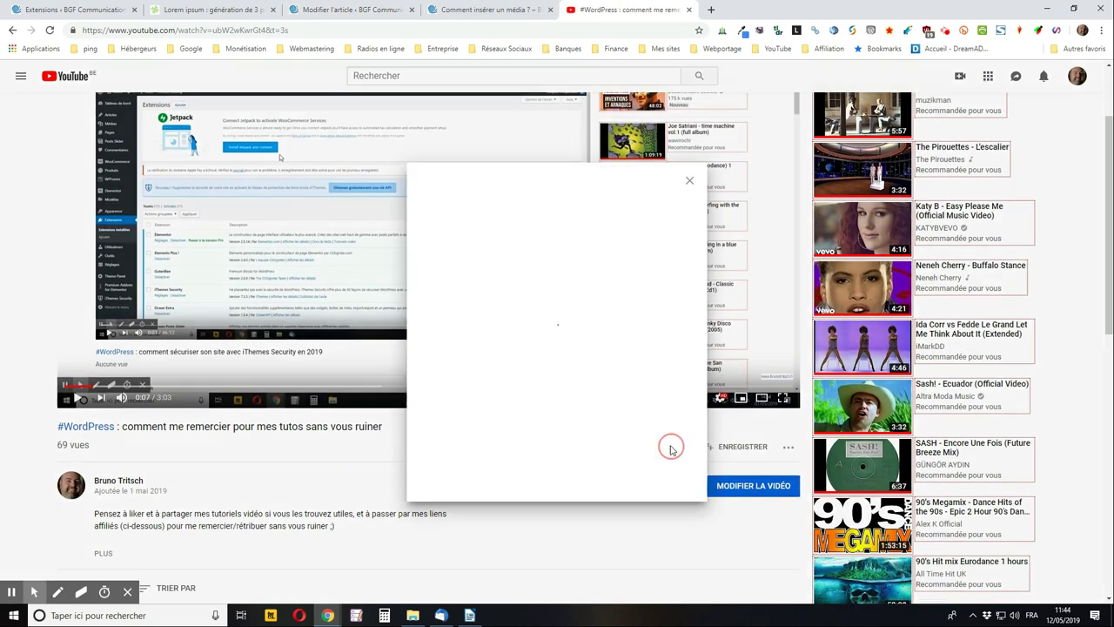
click(670, 475)
key(ctrl+c)
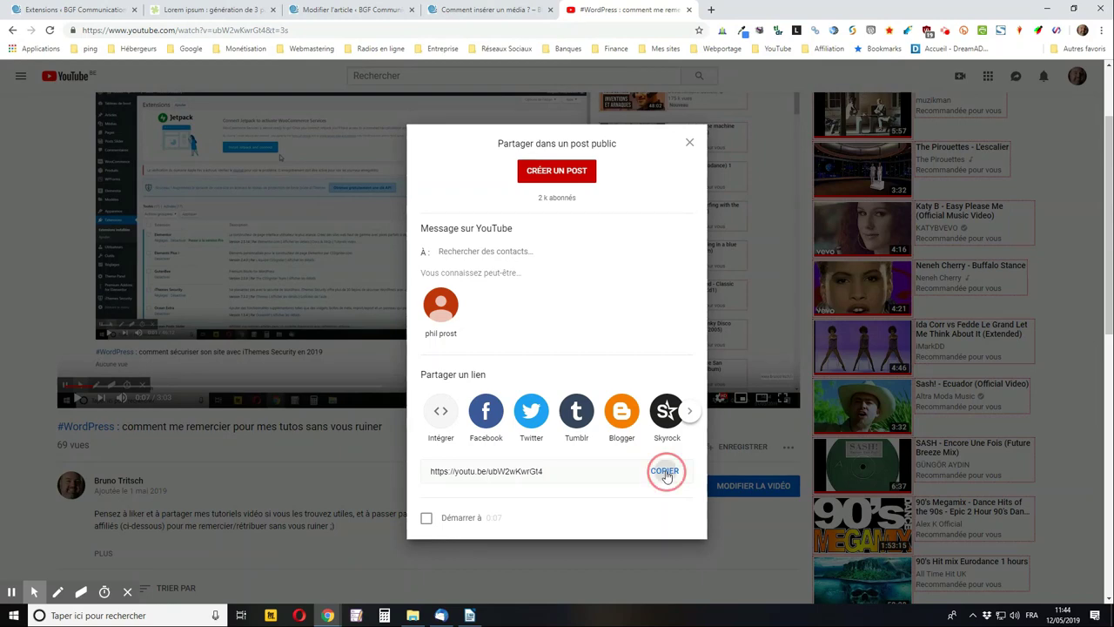
click(364, 9)
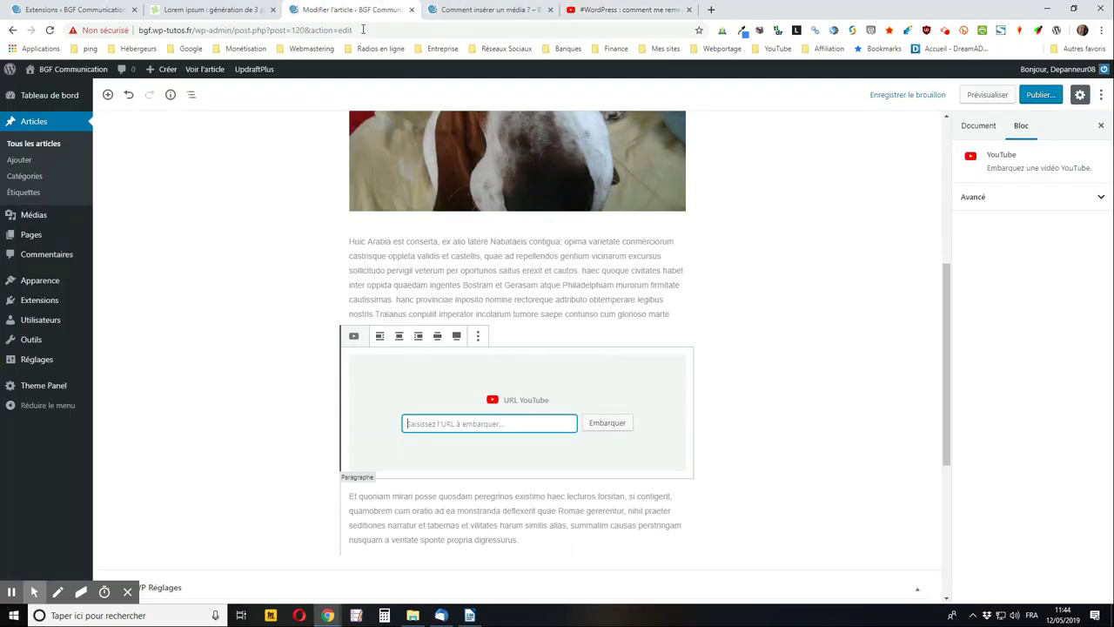
right_click(451, 426)
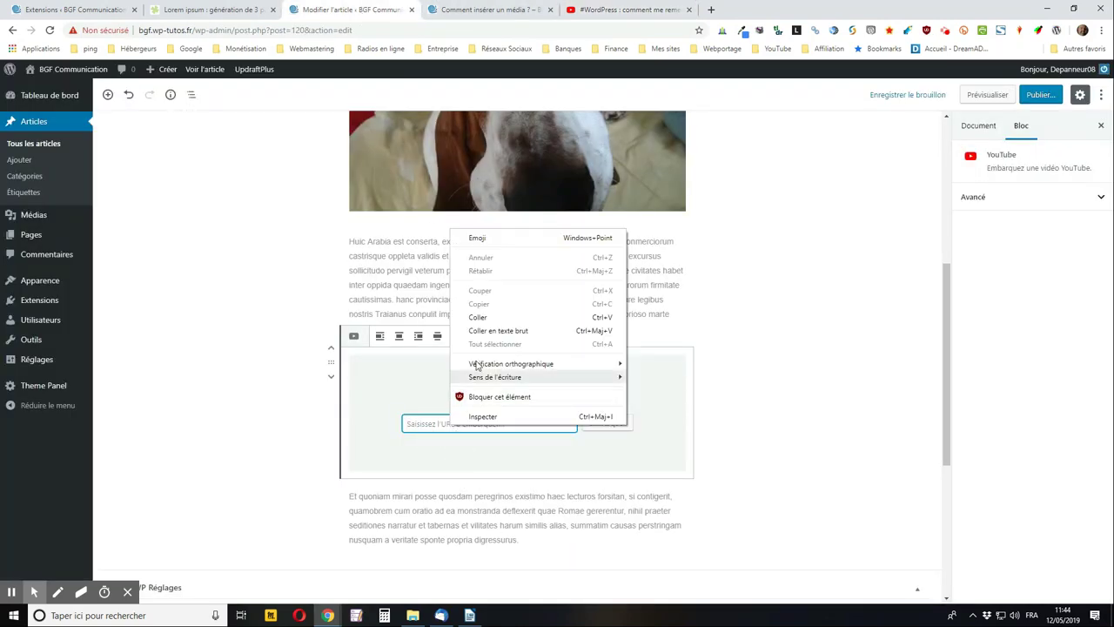
click(478, 317)
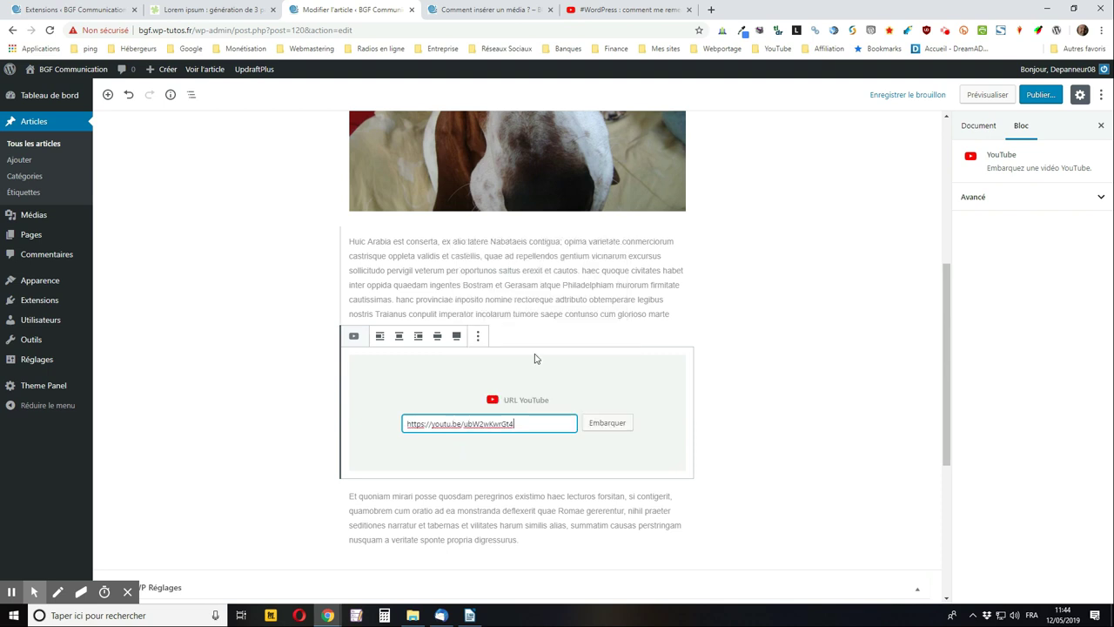
click(611, 427)
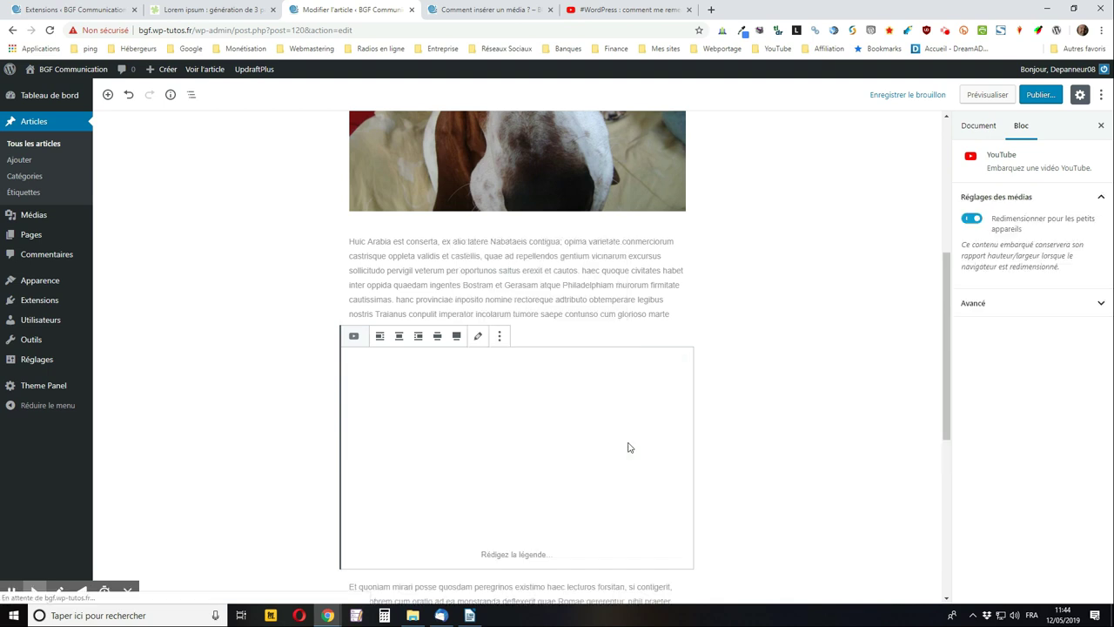
Step: Save the draft and review the article preview from title to last paragraph, checking the placement of the image and video
click(905, 95)
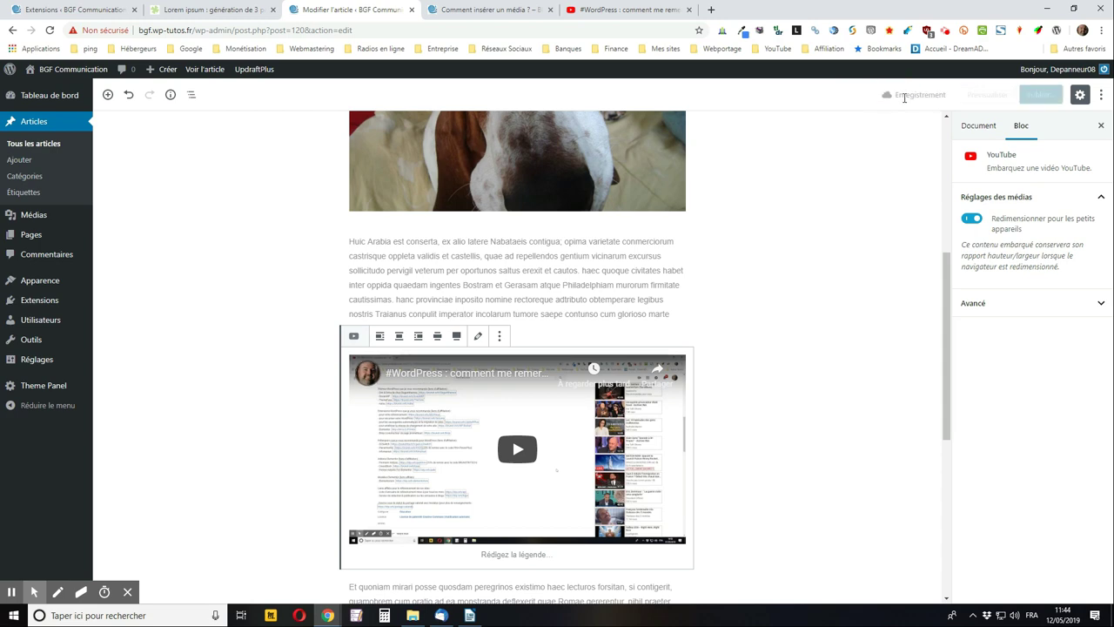
click(494, 12)
scroll(426, 144, down, 7)
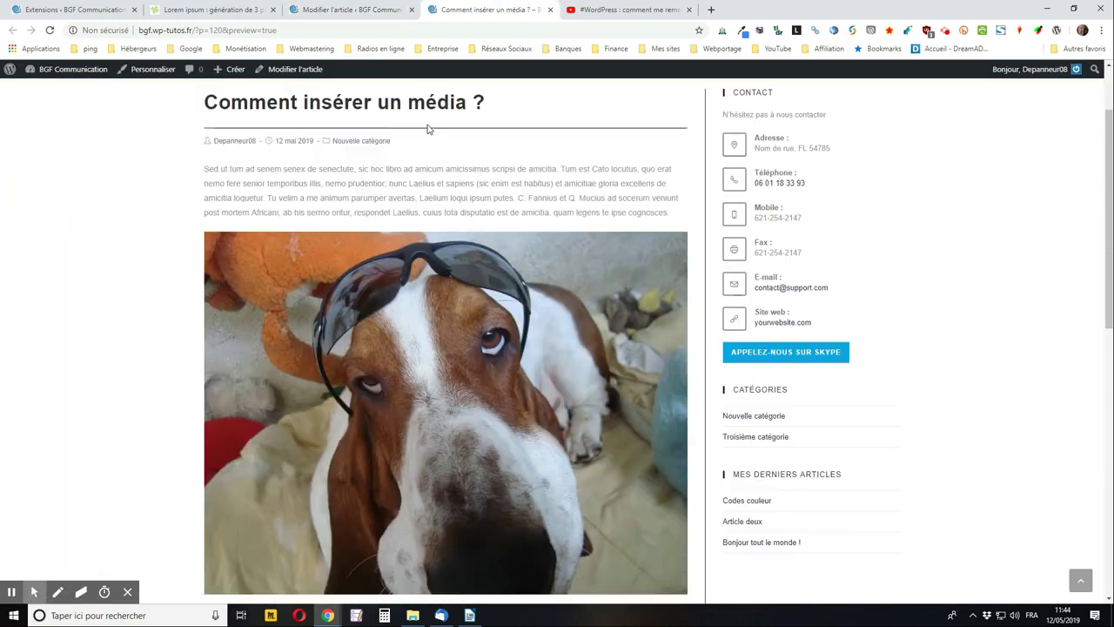
scroll(426, 144, down, 2)
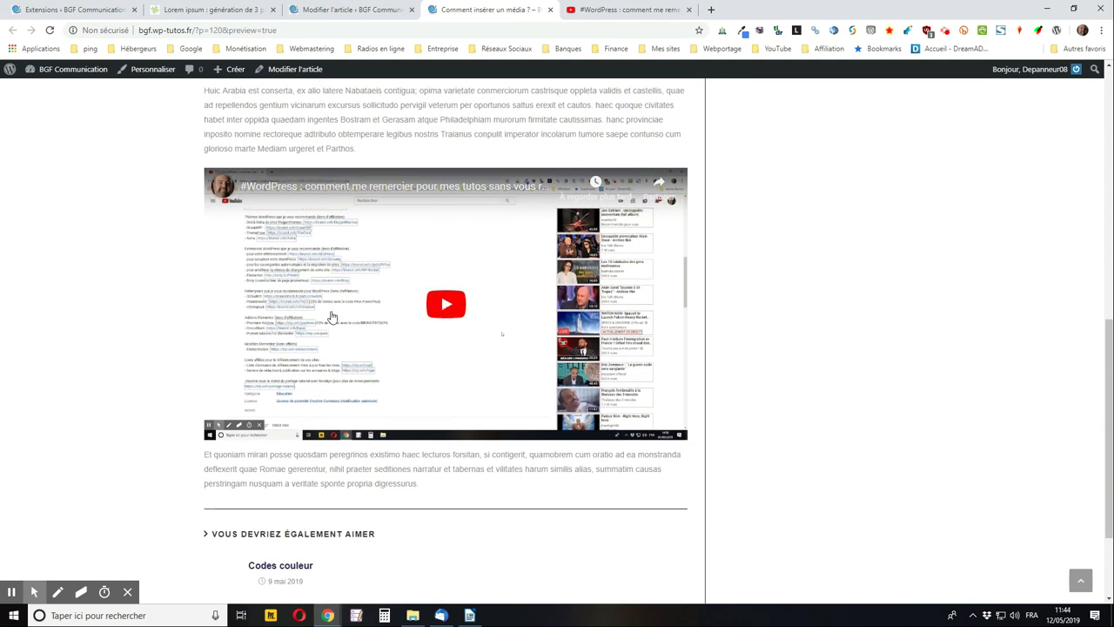
scroll(398, 299, up, 2)
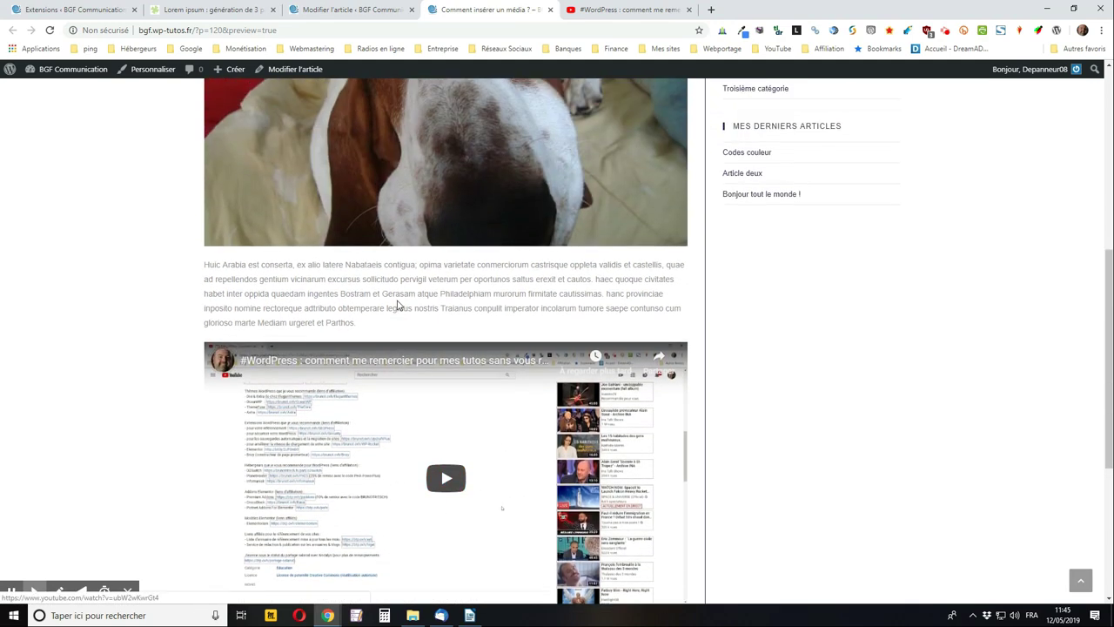
scroll(396, 306, down, 2)
scroll(424, 472, down, 2)
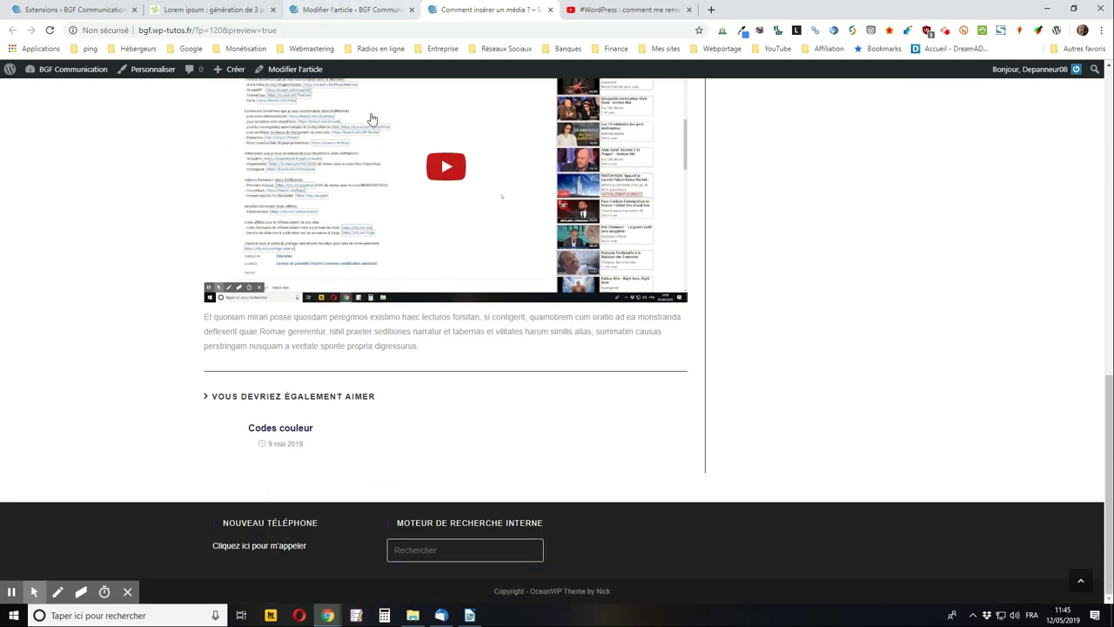
scroll(527, 302, up, 2)
scroll(534, 303, up, 6)
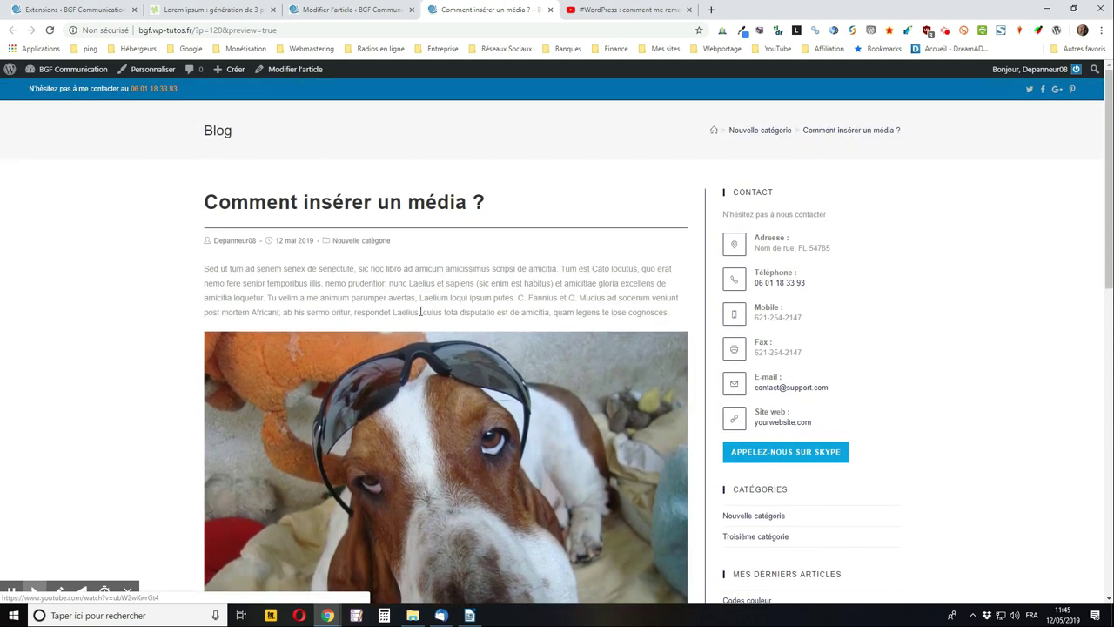
scroll(420, 311, down, 2)
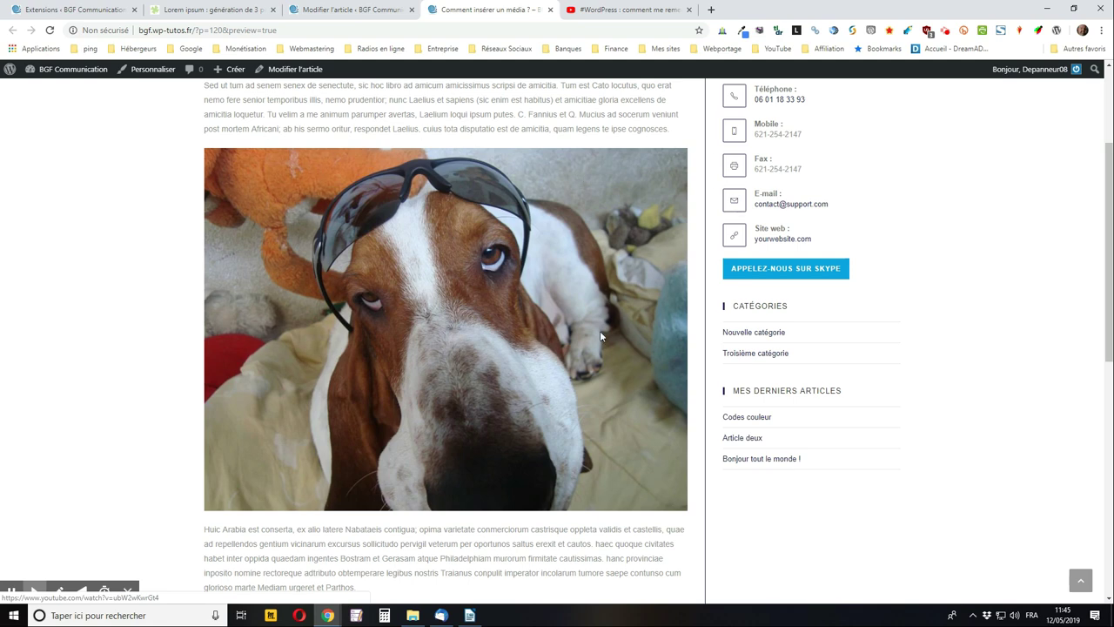
scroll(490, 473, down, 7)
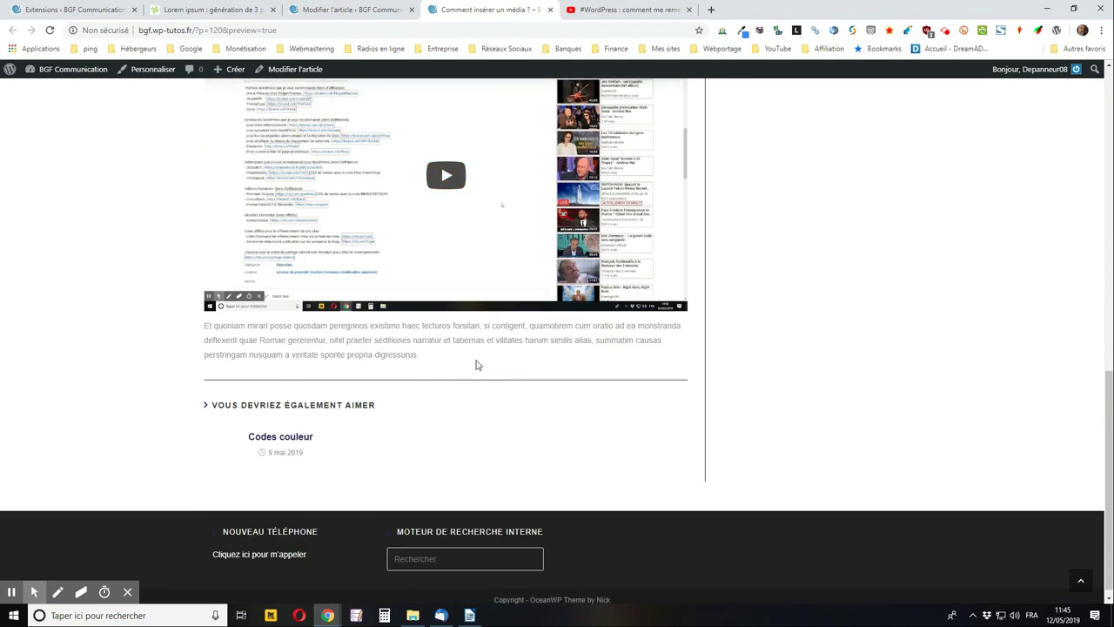
scroll(477, 364, up, 7)
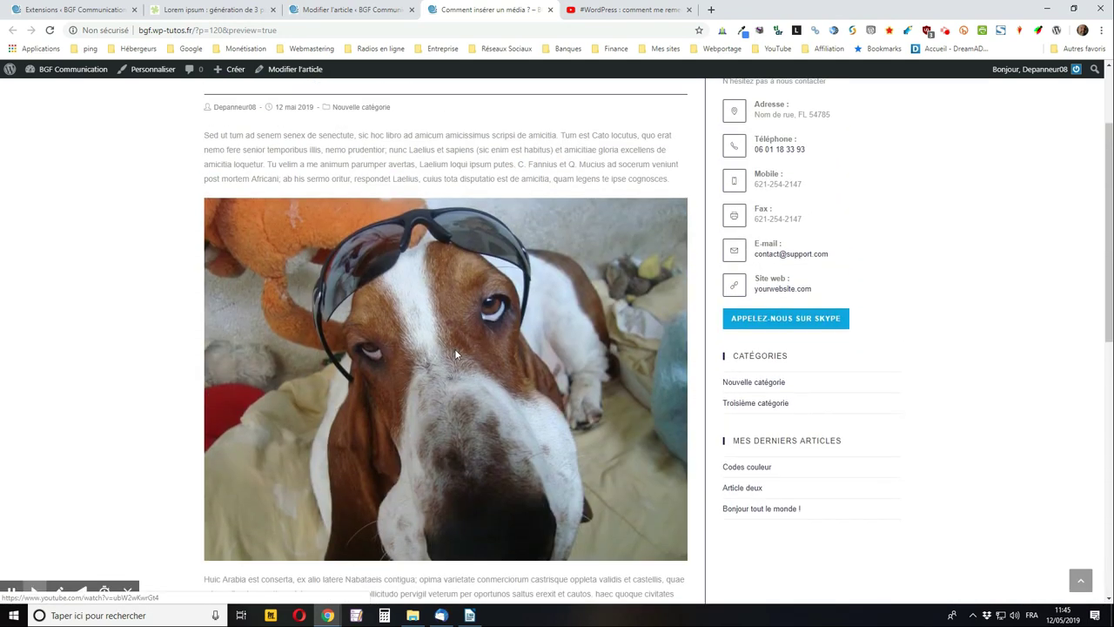
scroll(459, 341, up, 1)
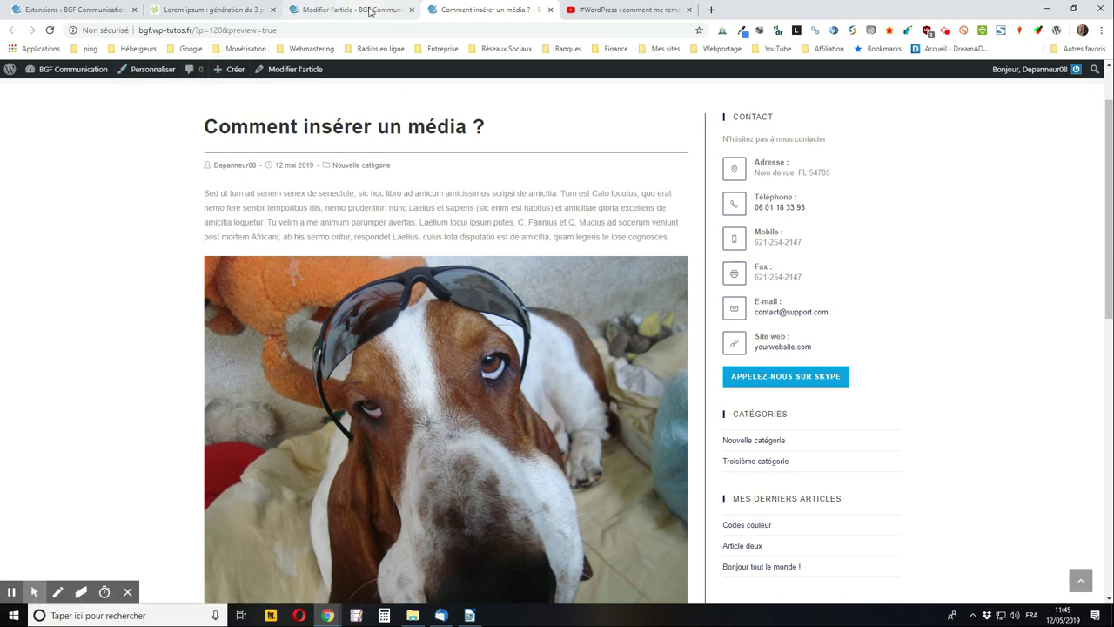
Step: In the article editor, search the blocks for "cla", insert a Classique block and move it below the last paragraph
click(367, 13)
scroll(281, 165, down, 5)
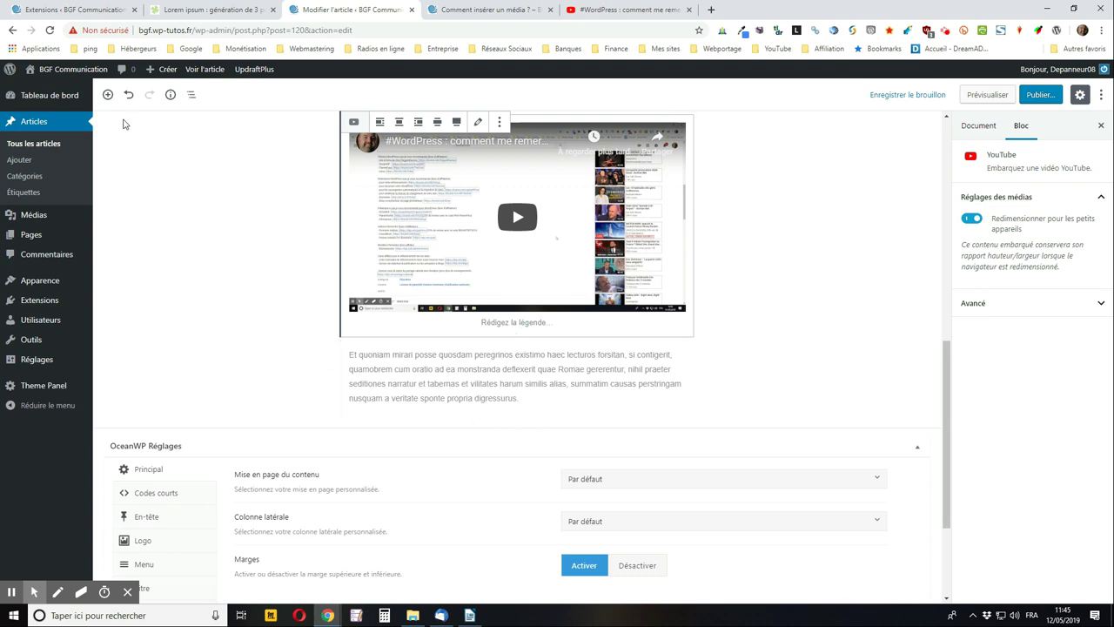
click(109, 95)
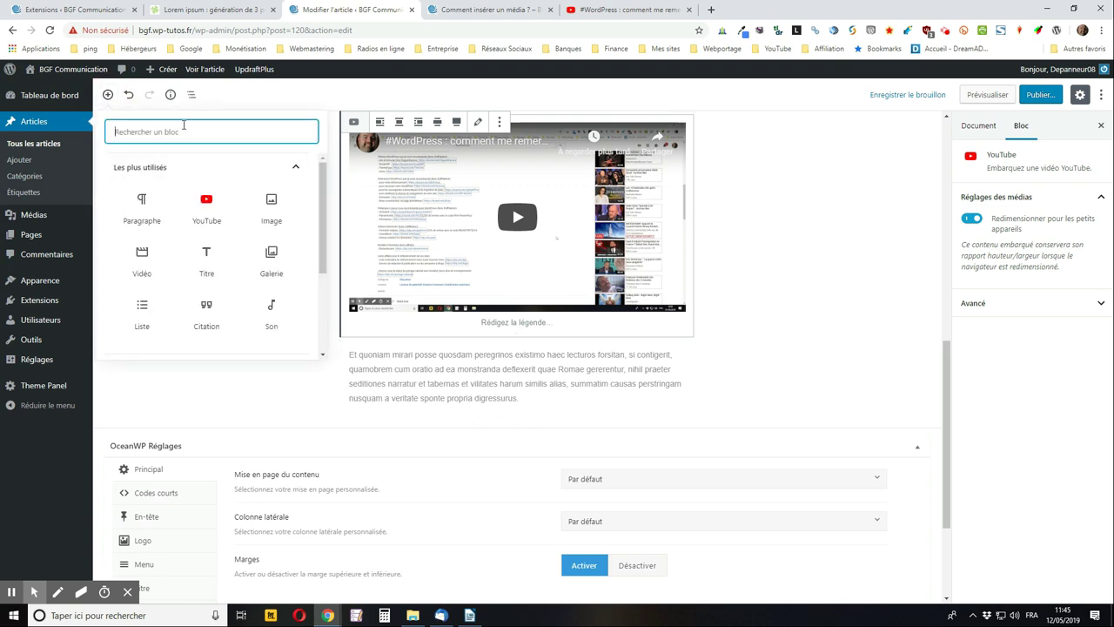
text(cla)
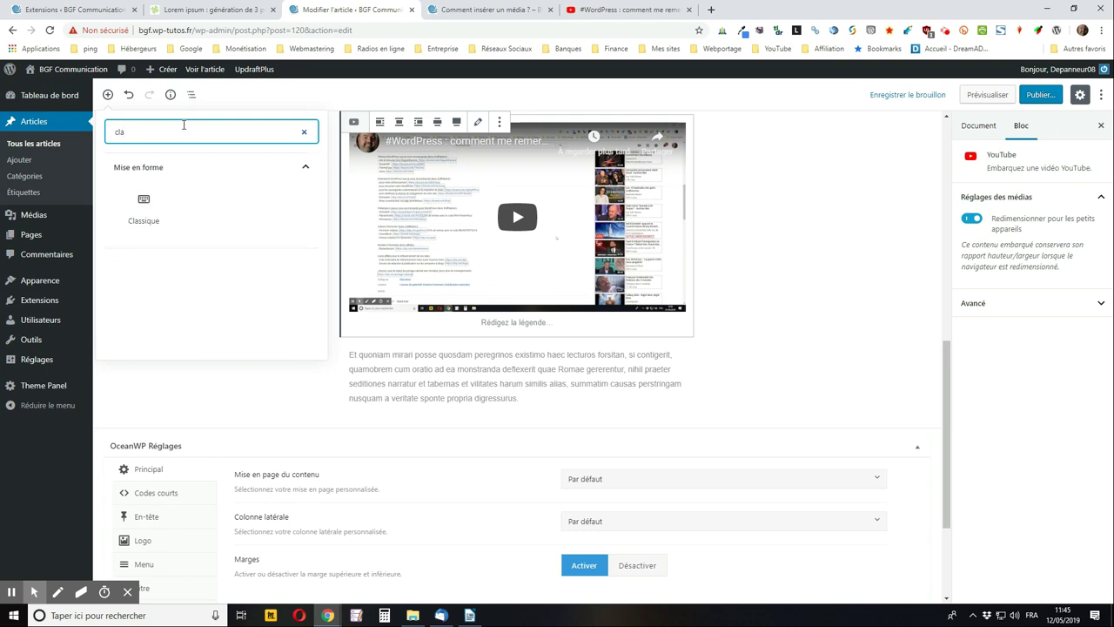
click(141, 205)
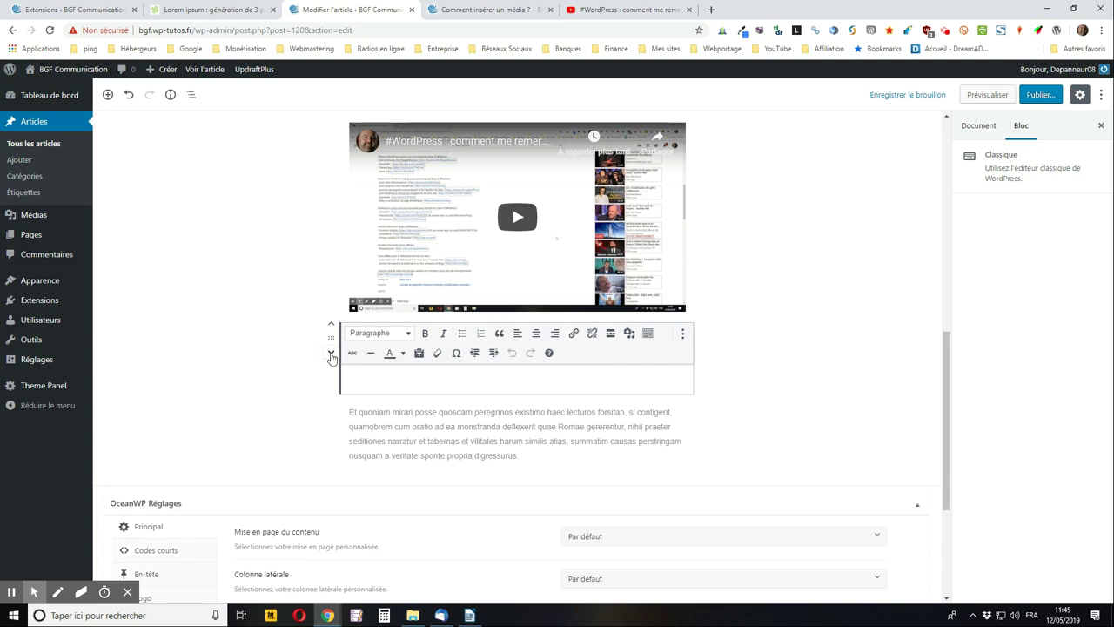
click(331, 352)
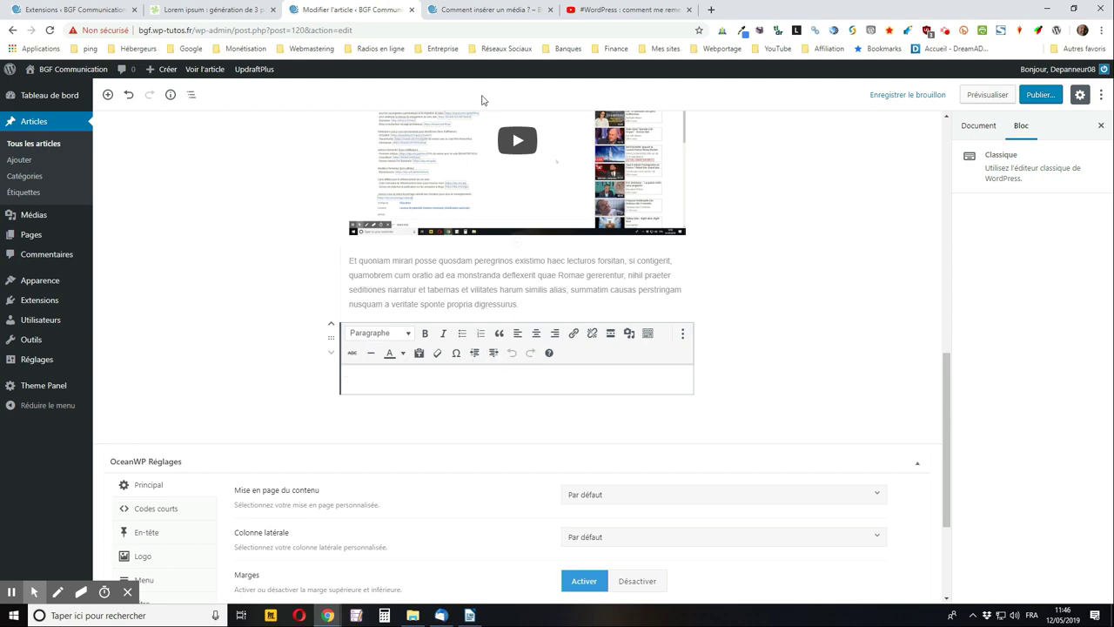
Step: Switch to the Lorem Ipsum generator page and copy its three selected paragraphs
click(481, 11)
click(627, 10)
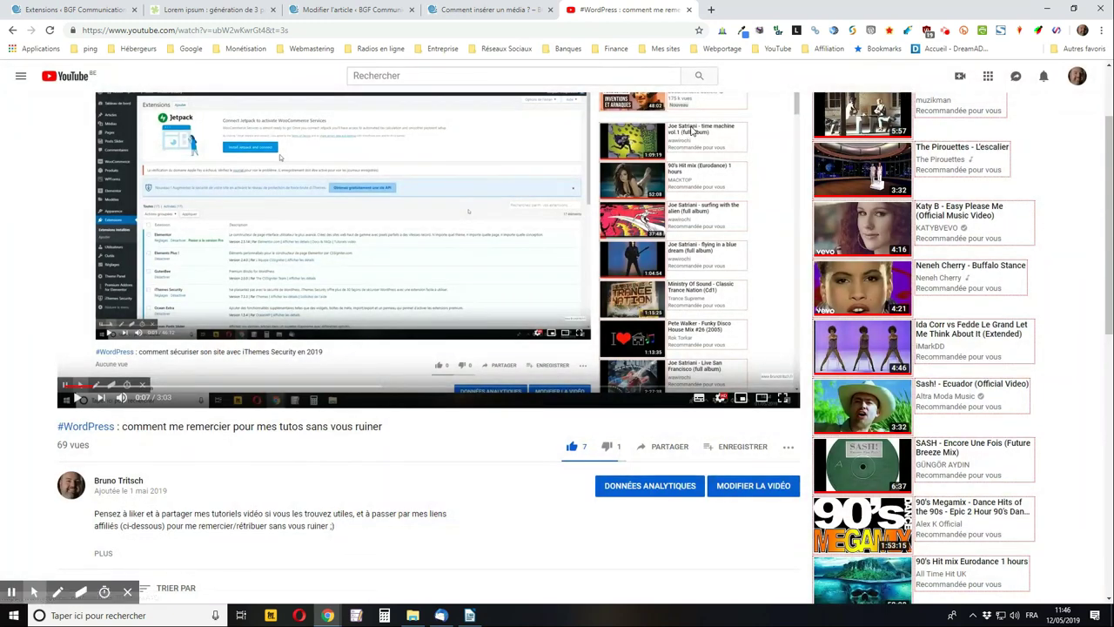
click(200, 9)
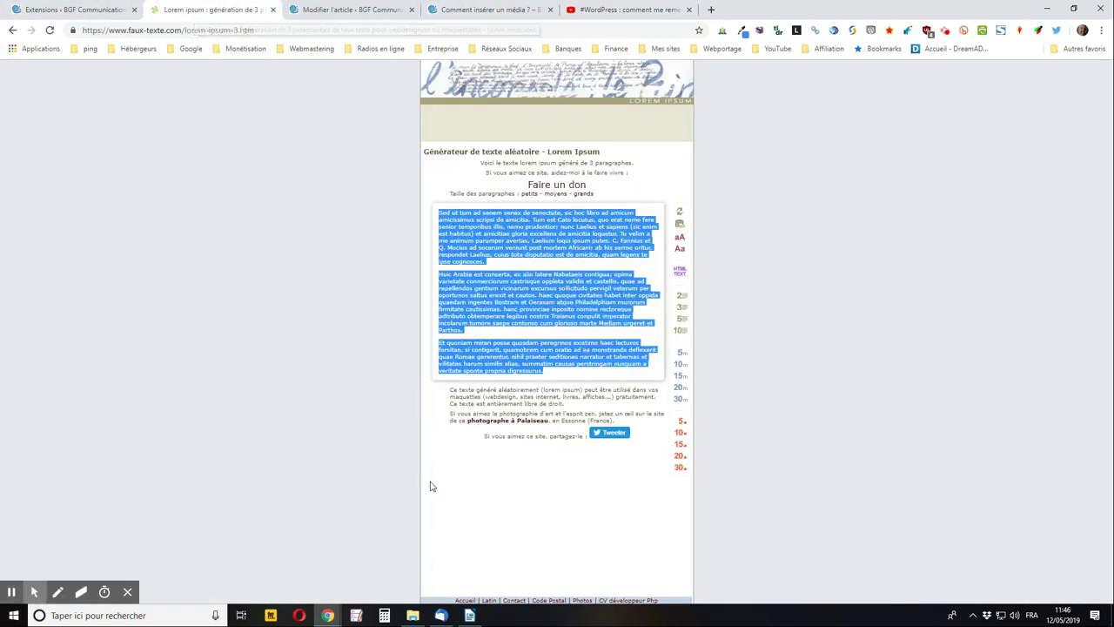
right_click(499, 305)
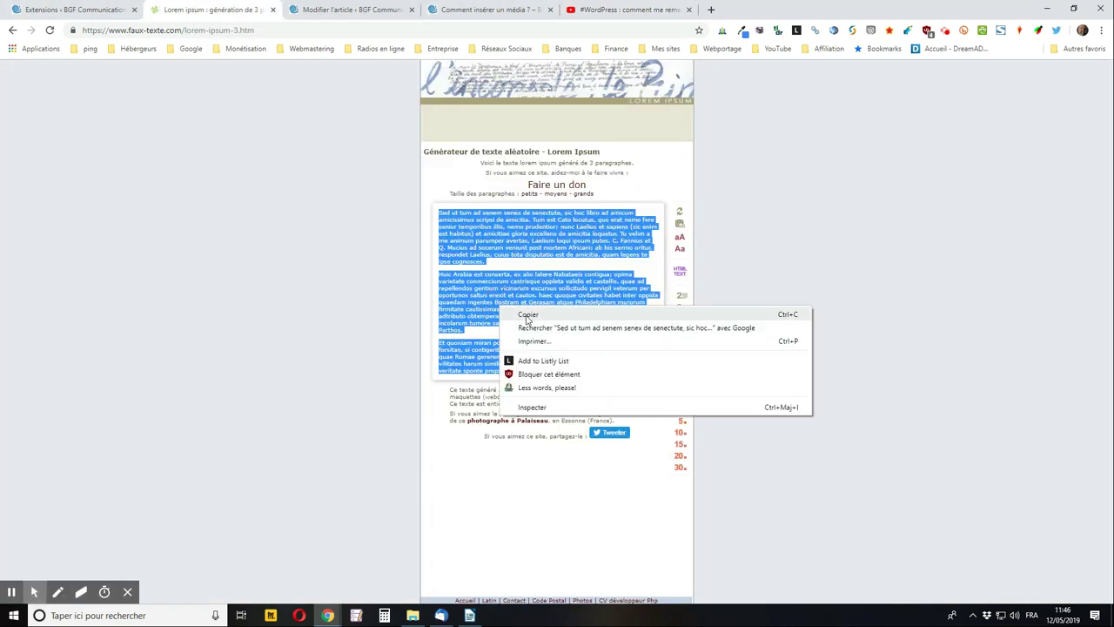
click(526, 316)
Step: Paste the three Lorem Ipsum paragraphs into the Classique block in the article editor and look over the text and formatting tools
click(359, 16)
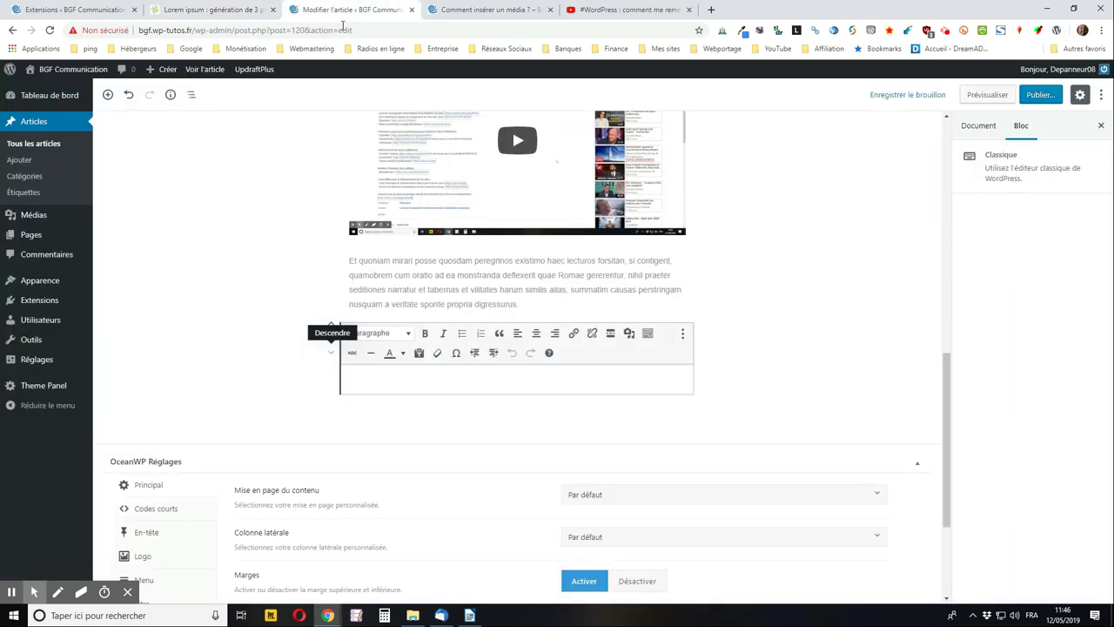
click(431, 378)
right_click(431, 377)
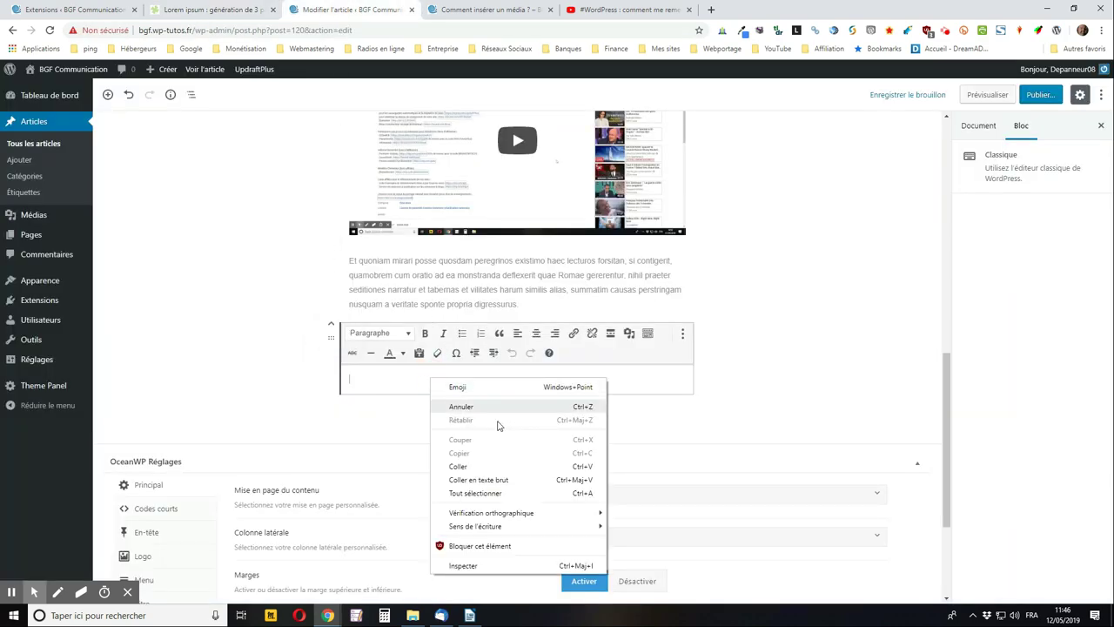
click(472, 463)
scroll(490, 412, down, 3)
scroll(490, 412, up, 3)
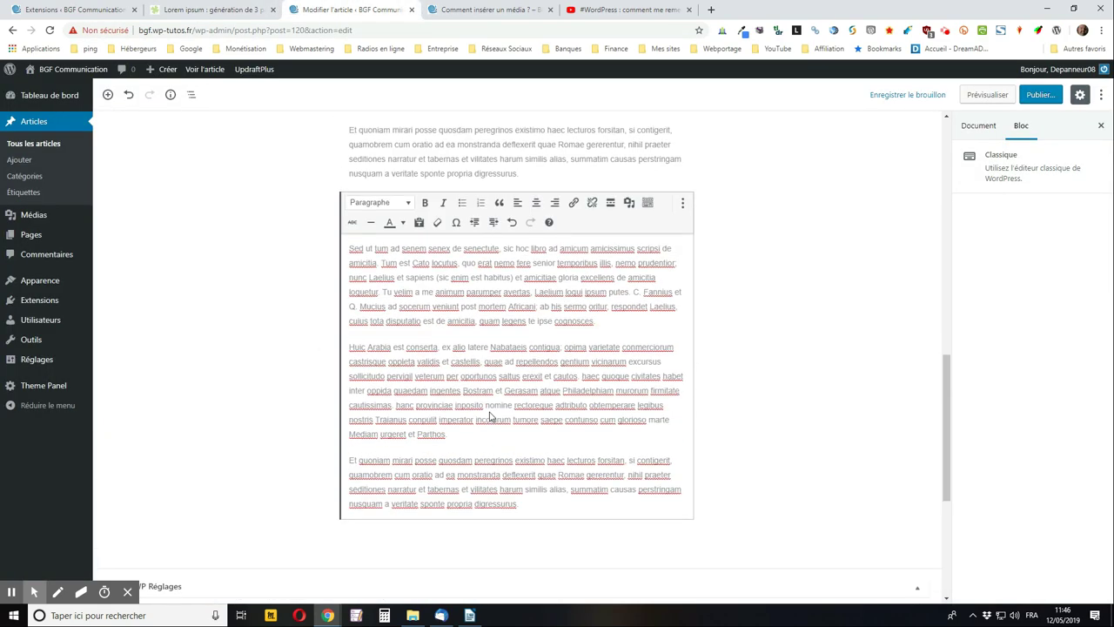
scroll(646, 450, down, 2)
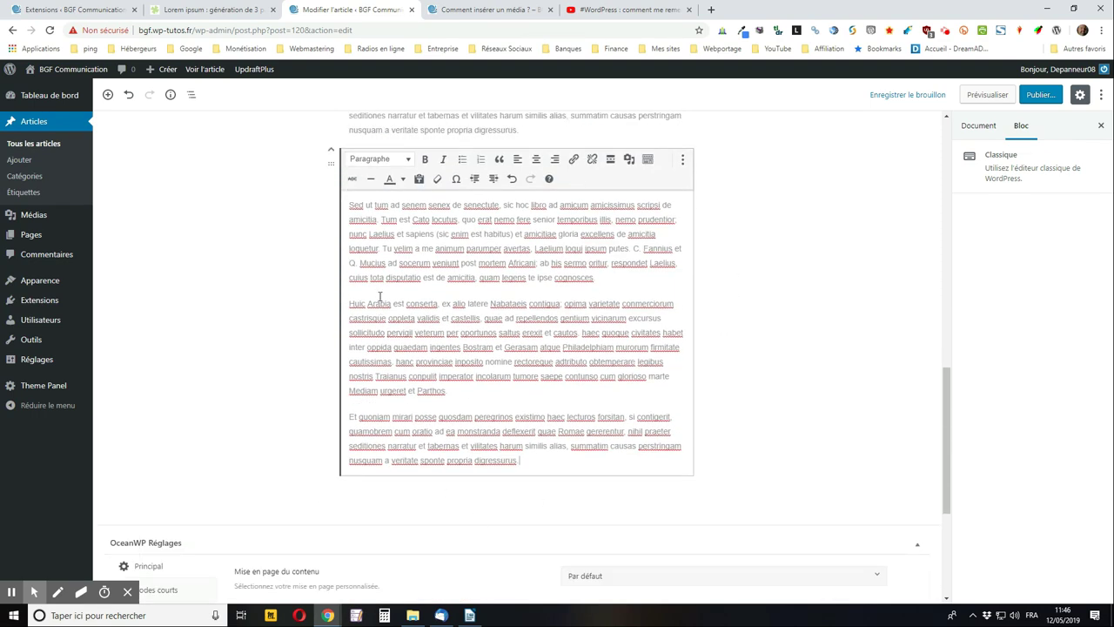
scroll(418, 296, up, 2)
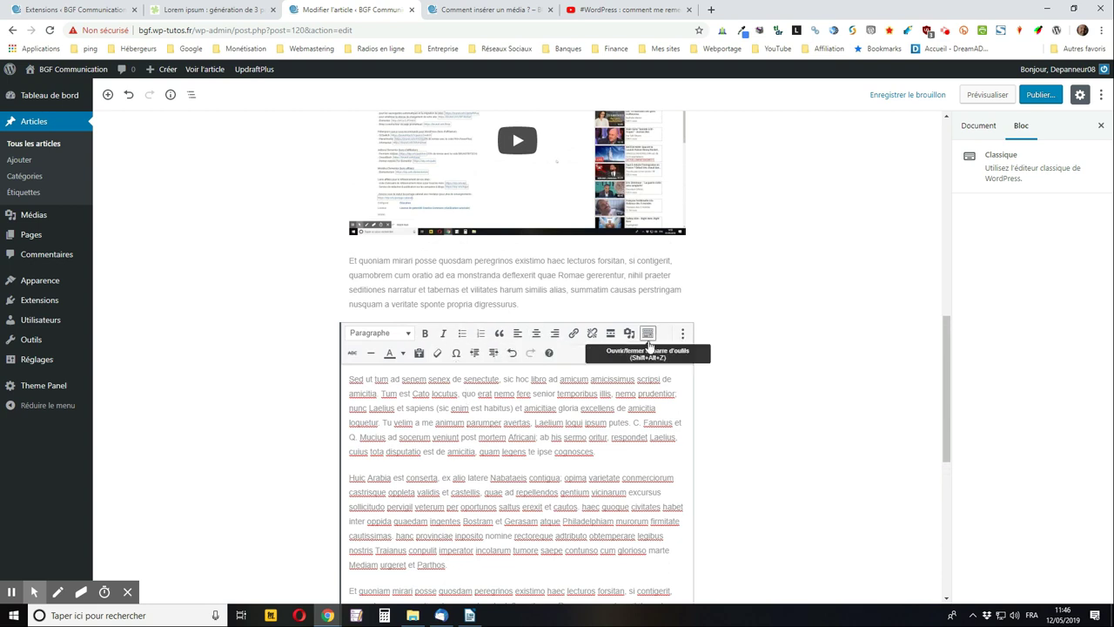
scroll(512, 431, down, 2)
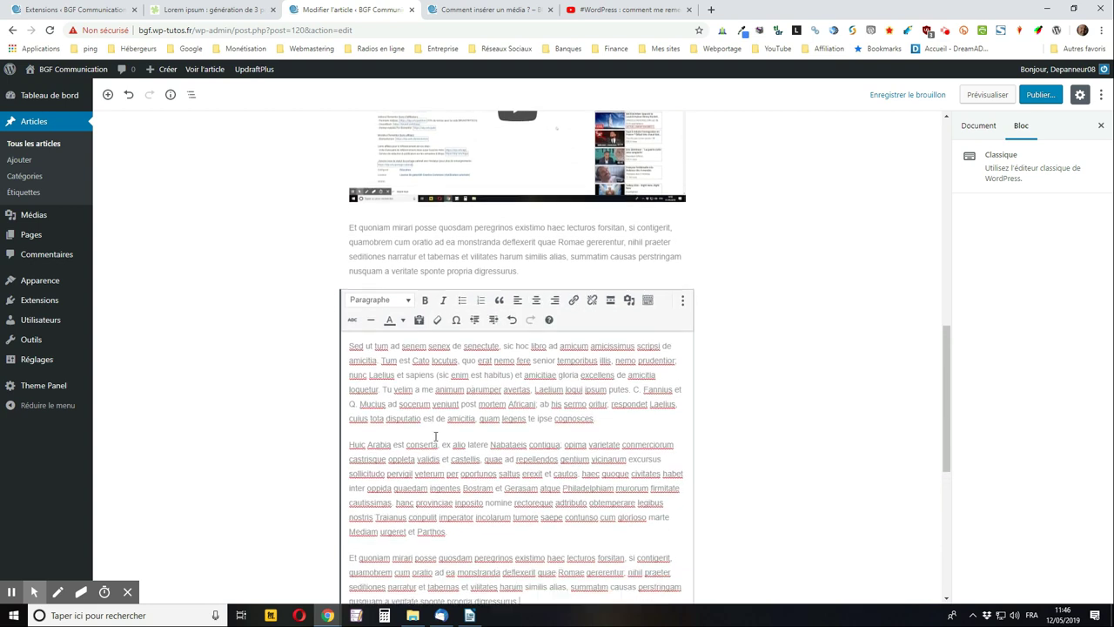
click(349, 364)
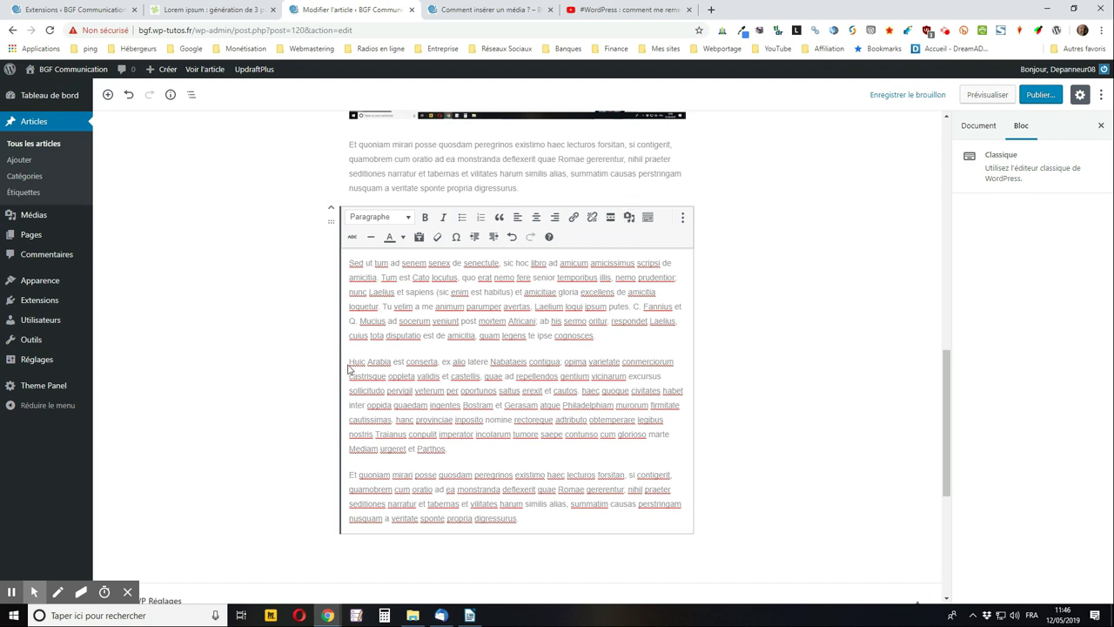
click(627, 220)
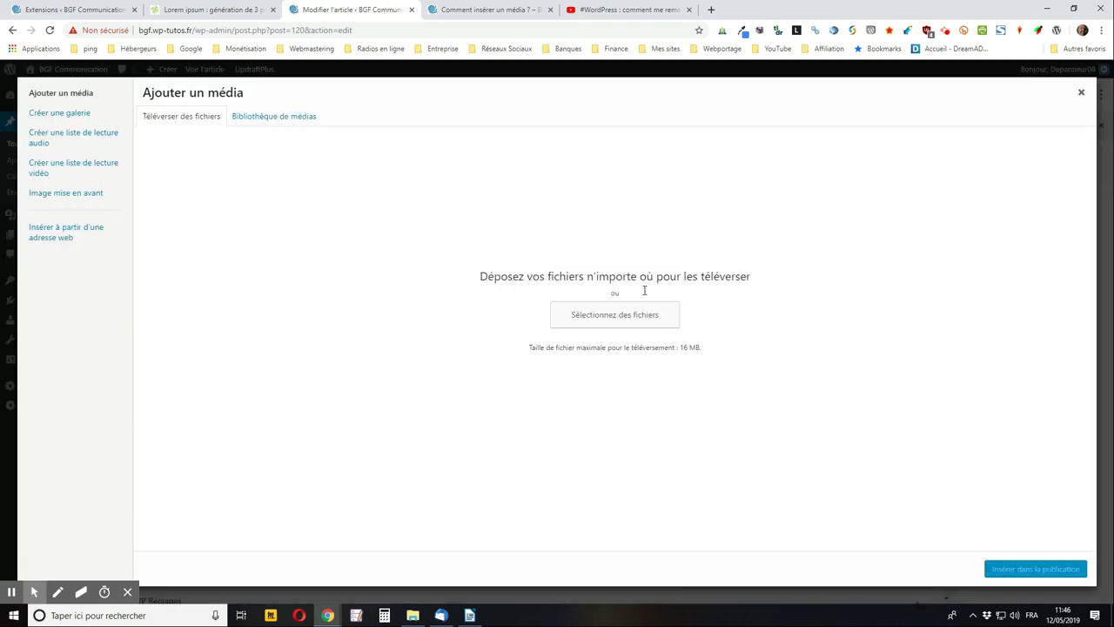
click(597, 316)
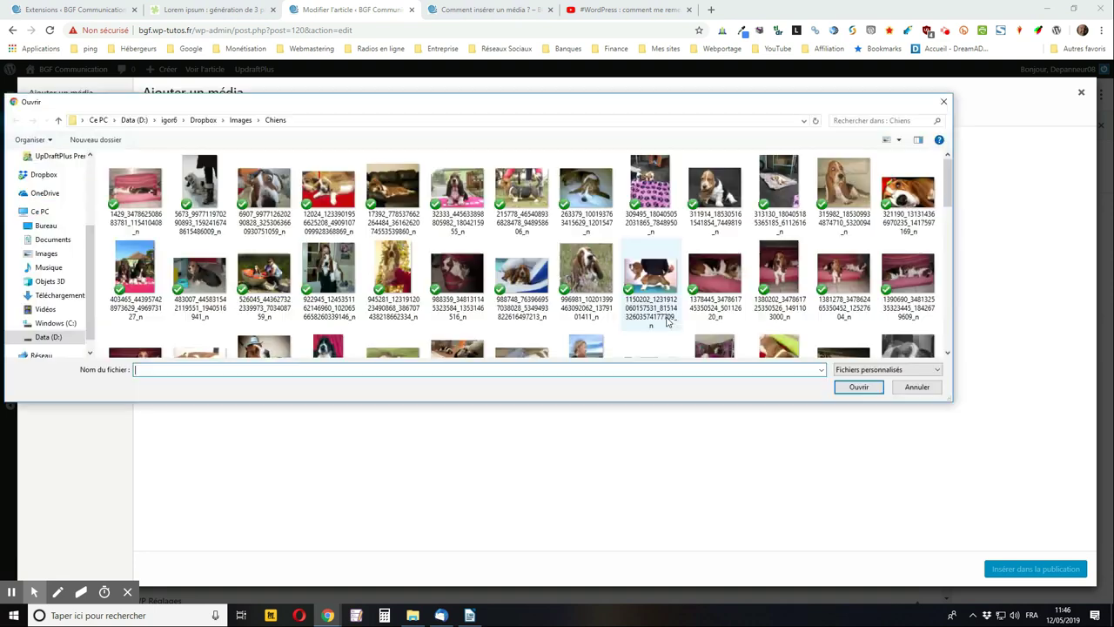
click(459, 179)
key(Return)
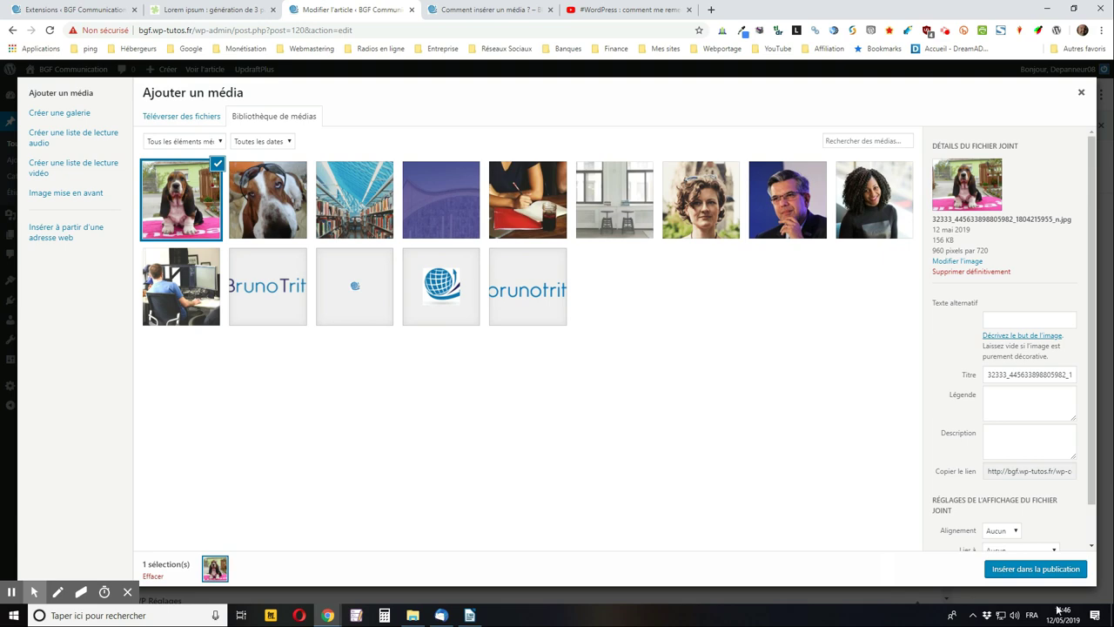
click(1033, 572)
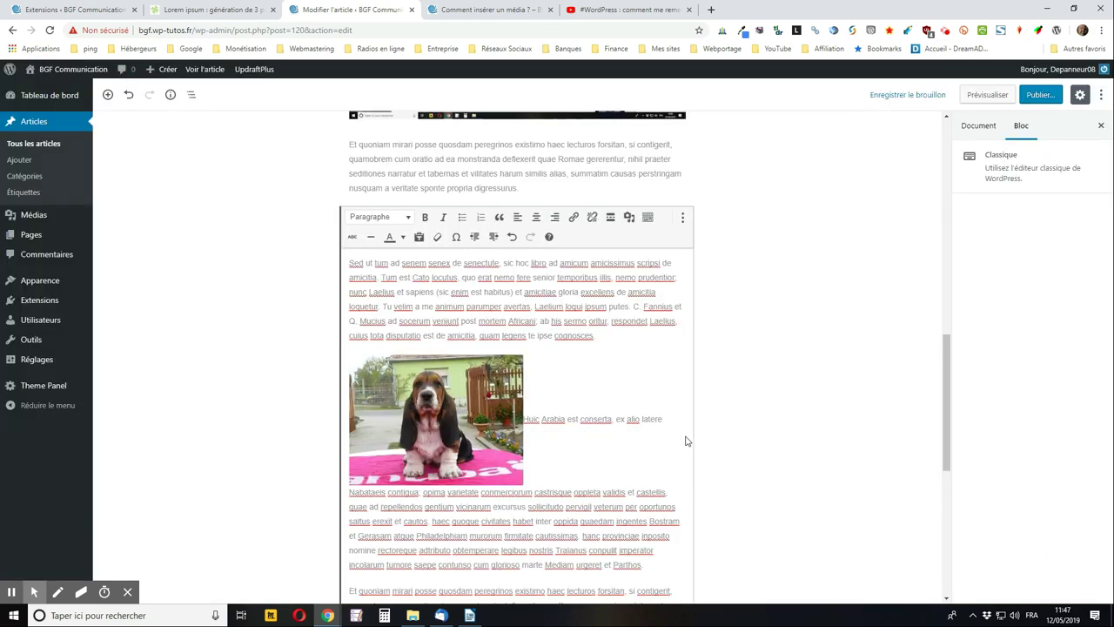
Step: Set the puppy image's alignment to Gauche in its details, expand the advanced options and update the image
click(435, 387)
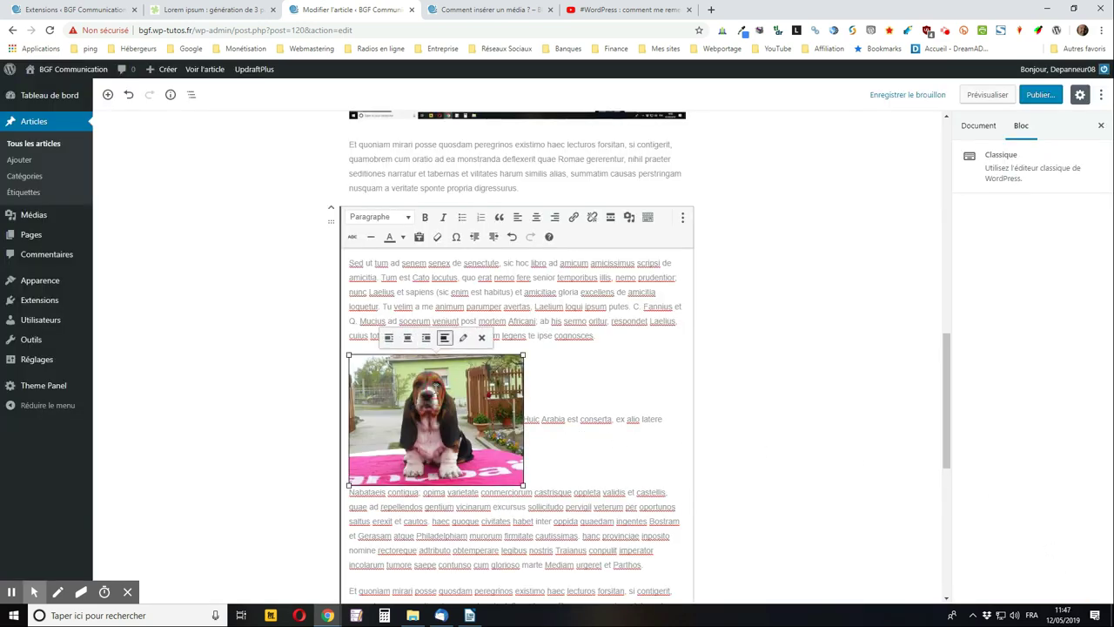
click(464, 343)
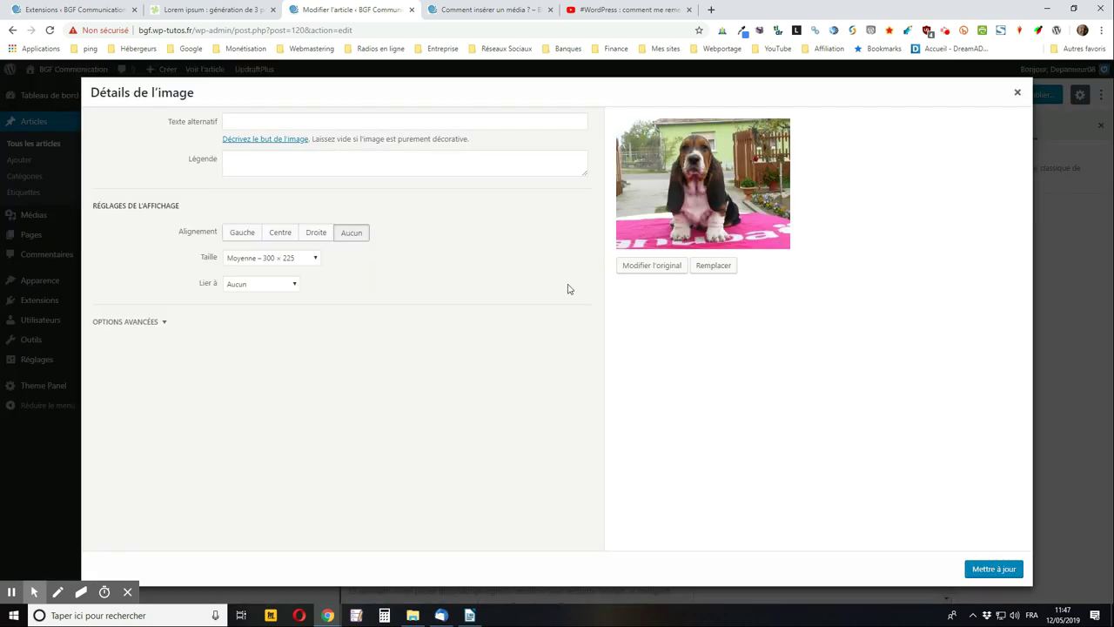
click(241, 232)
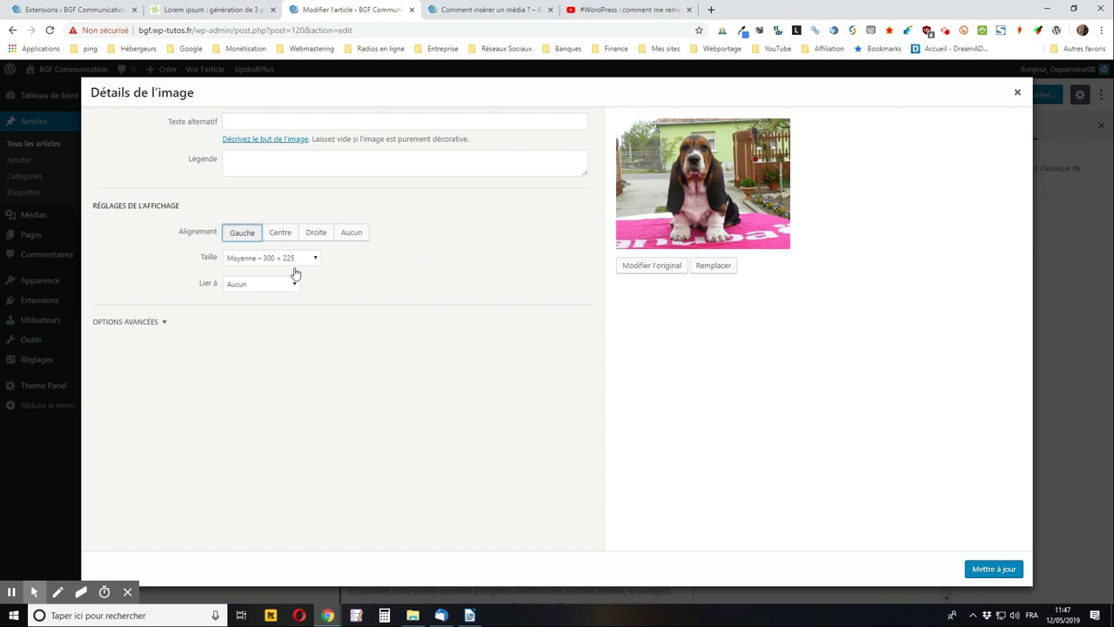
click(129, 324)
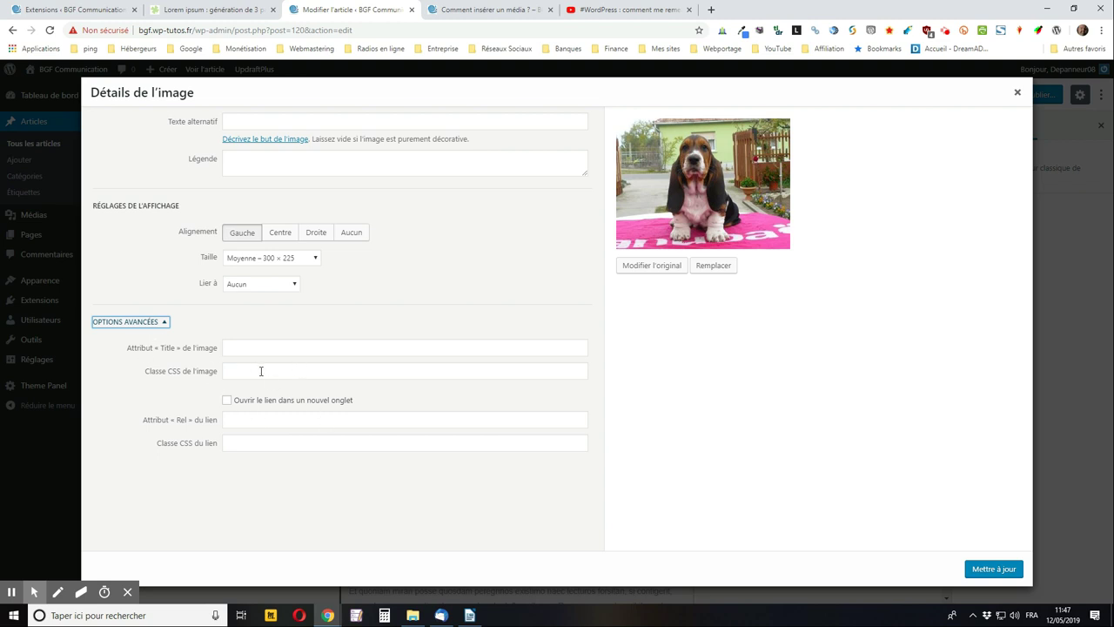
click(1001, 575)
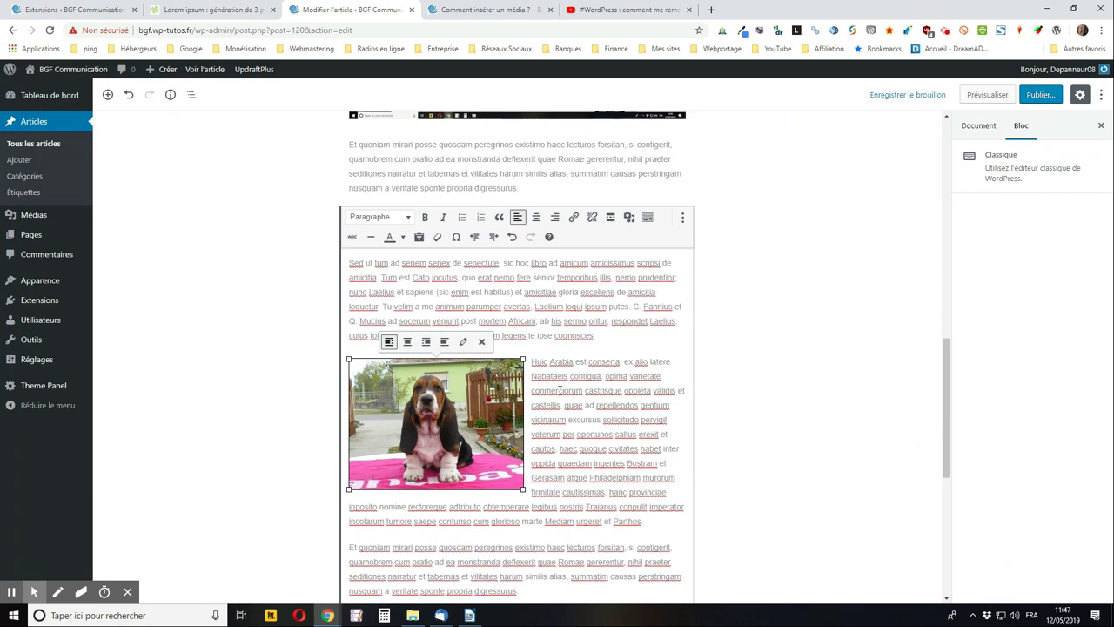
Step: Save the draft, check the Classique block's image and text wrapping in the article preview, and return to the article editor
scroll(559, 390, down, 3)
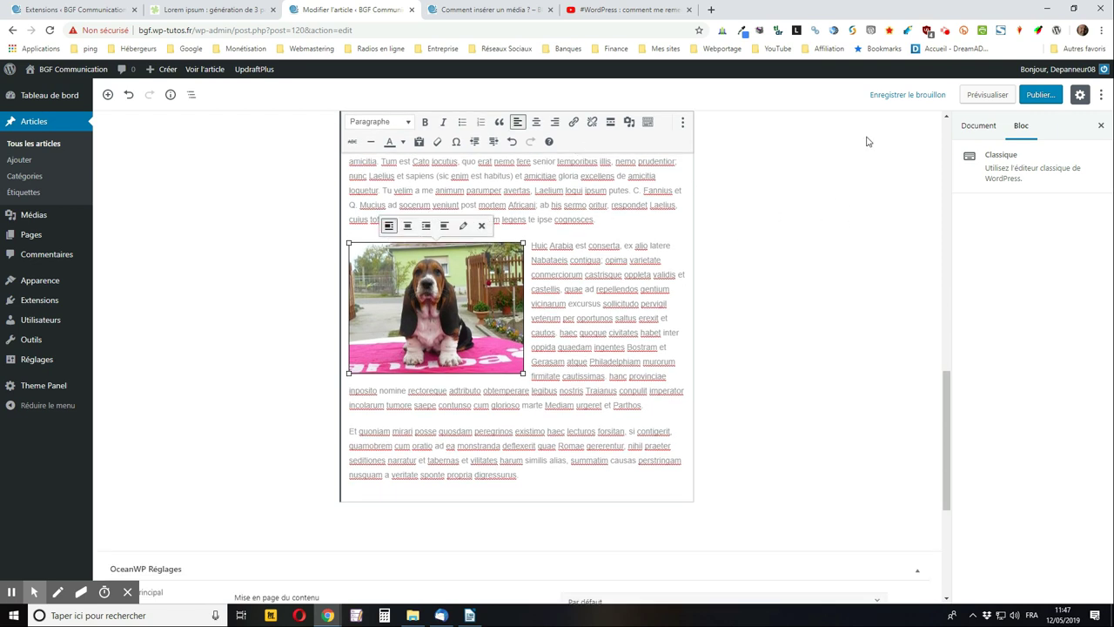
click(895, 95)
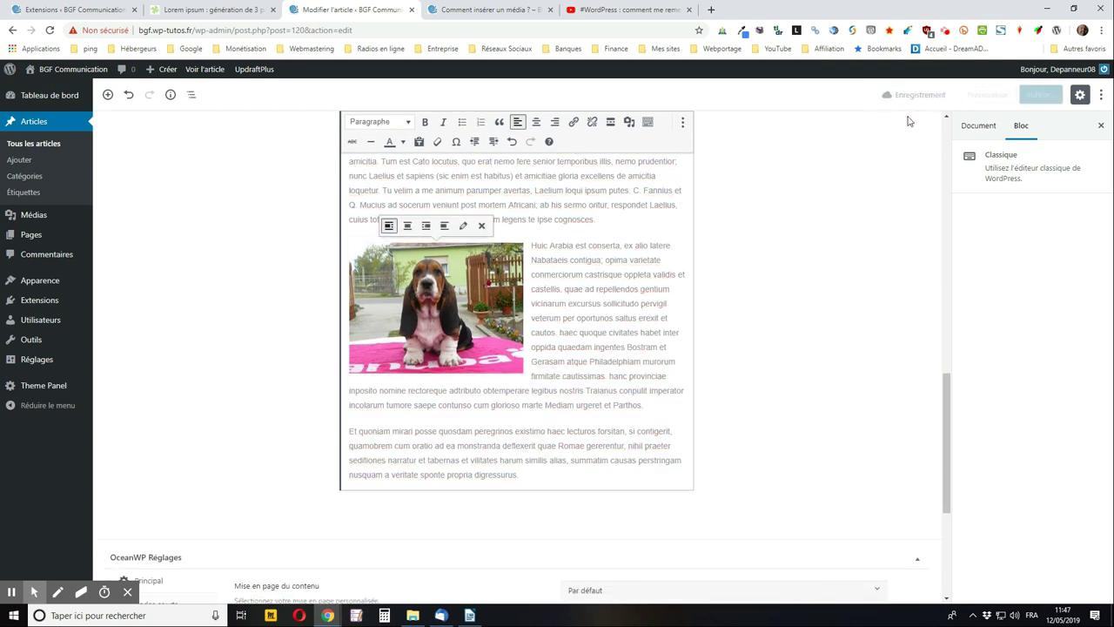
click(481, 9)
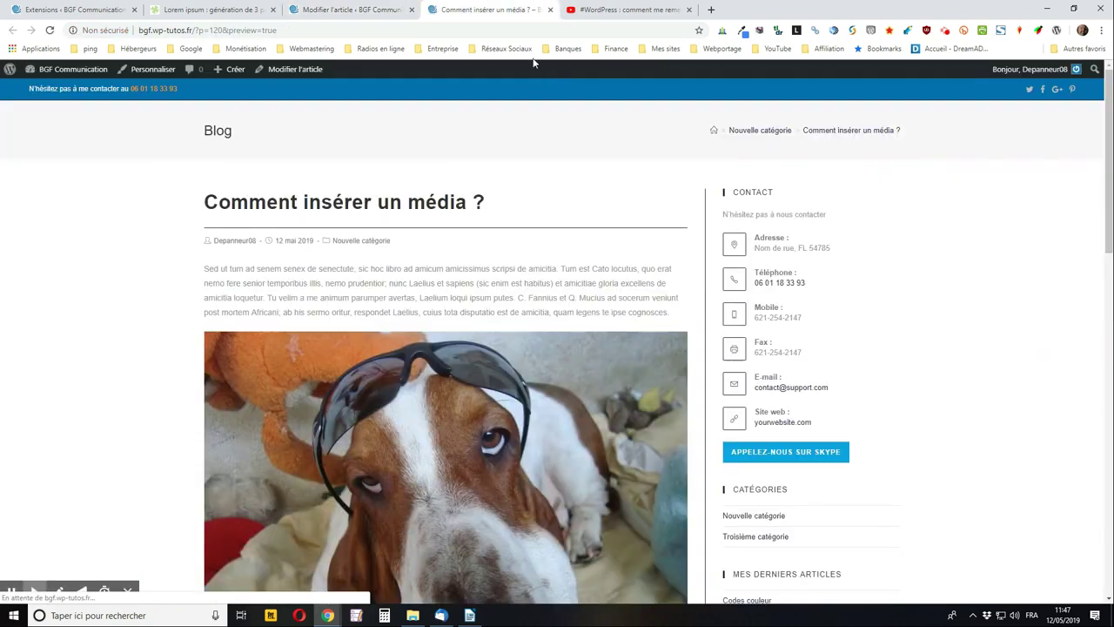
scroll(121, 159, down, 5)
scroll(114, 157, down, 6)
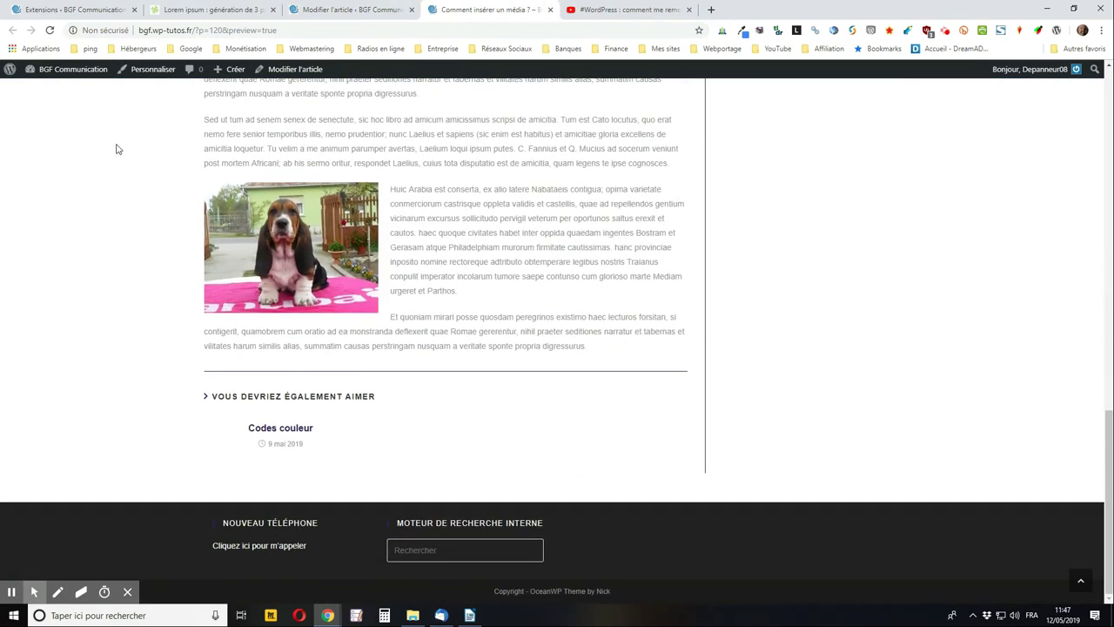
scroll(116, 152, up, 2)
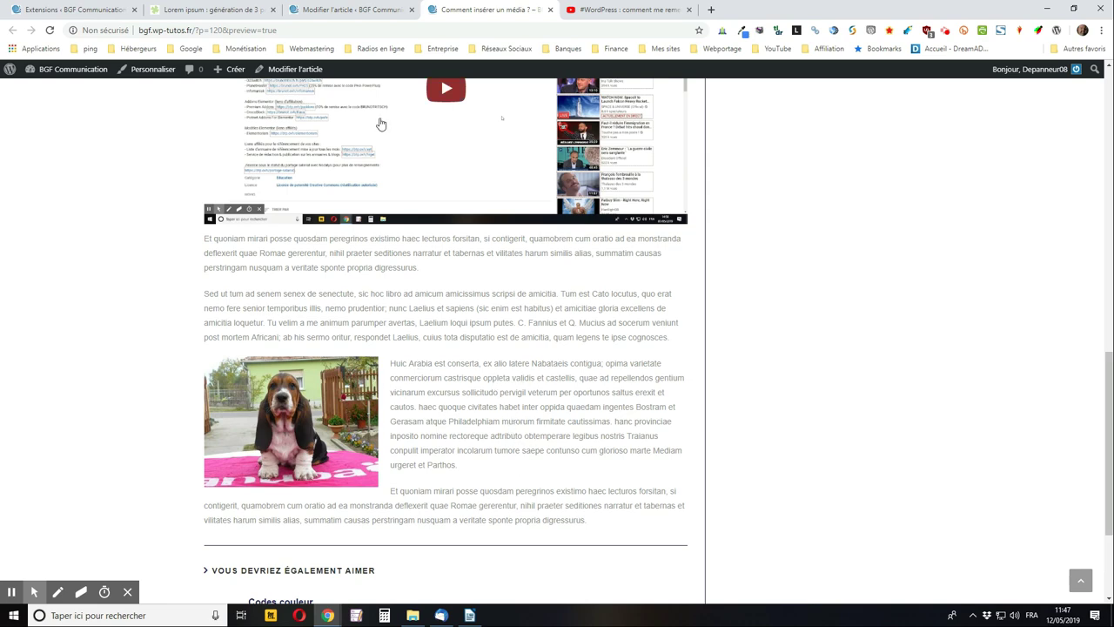
click(355, 10)
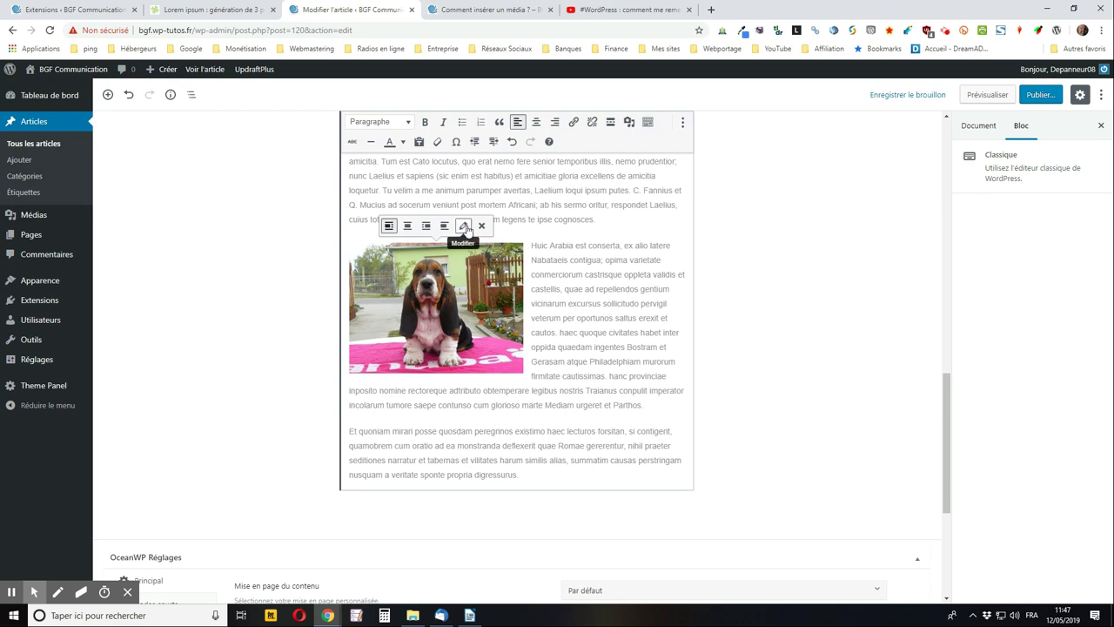
click(463, 226)
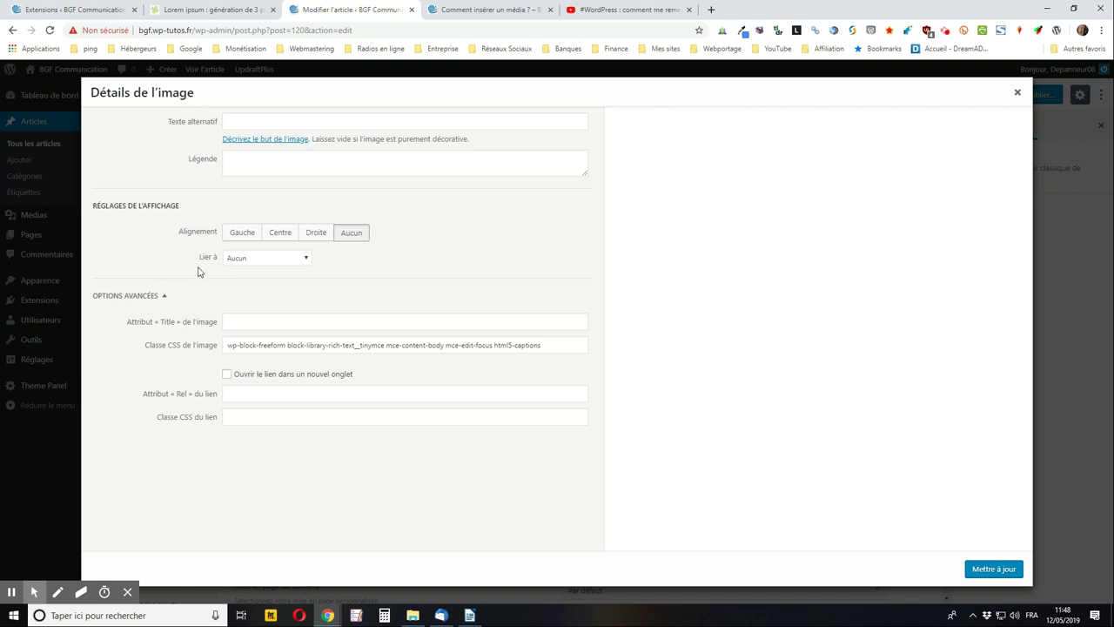
click(239, 234)
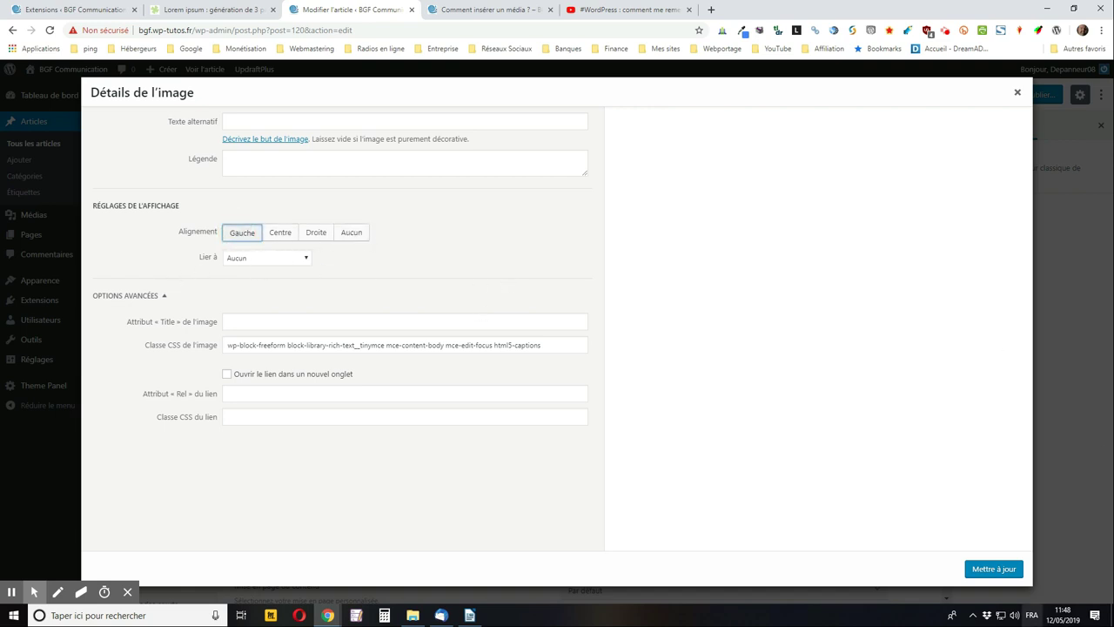
click(1017, 93)
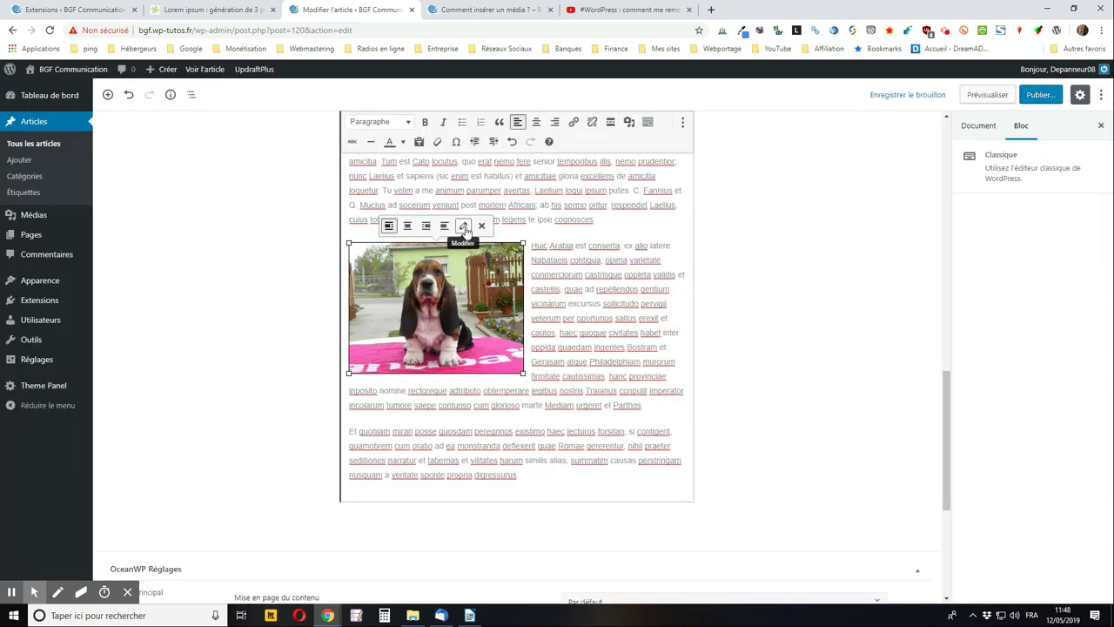
Step: Reopen the puppy image's details, look over the size choices, keep Moyenne – 300 × 225 and update the image
click(463, 225)
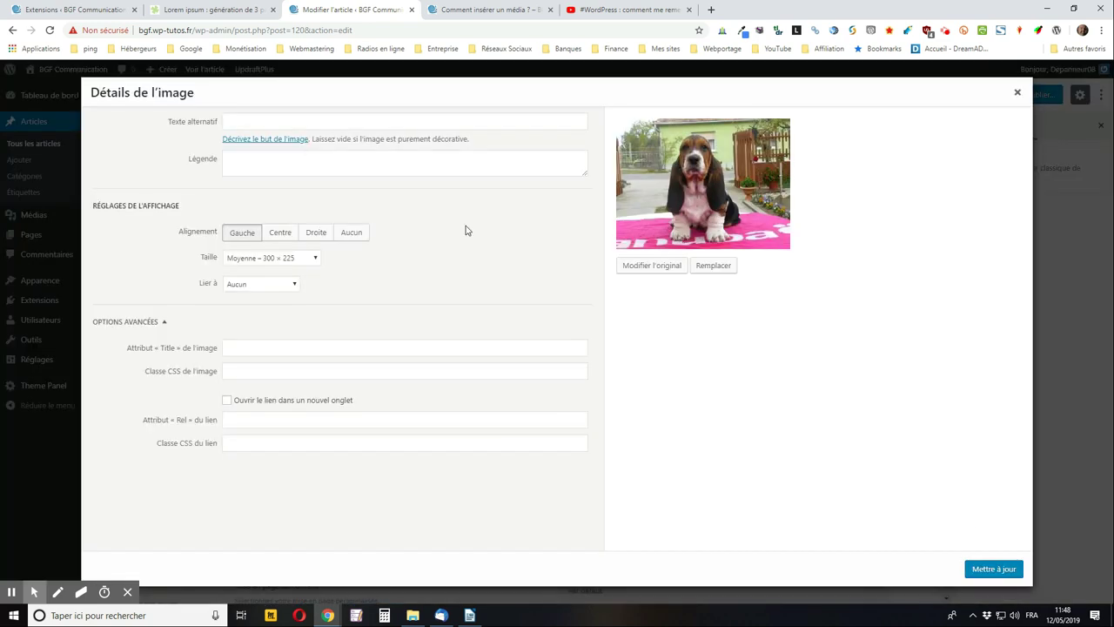
click(253, 261)
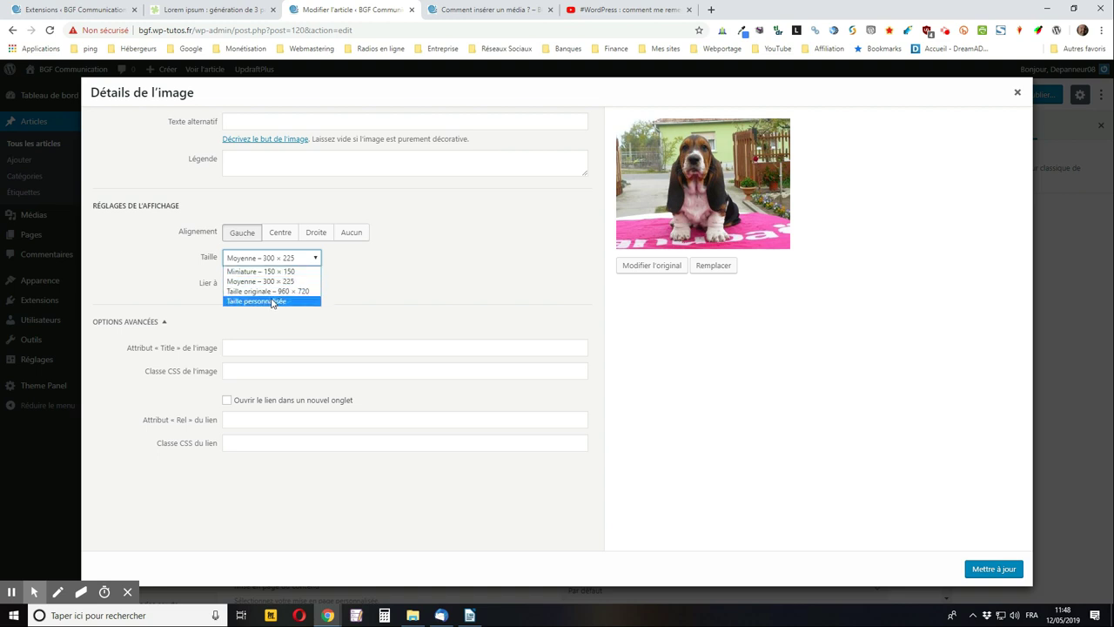
click(434, 280)
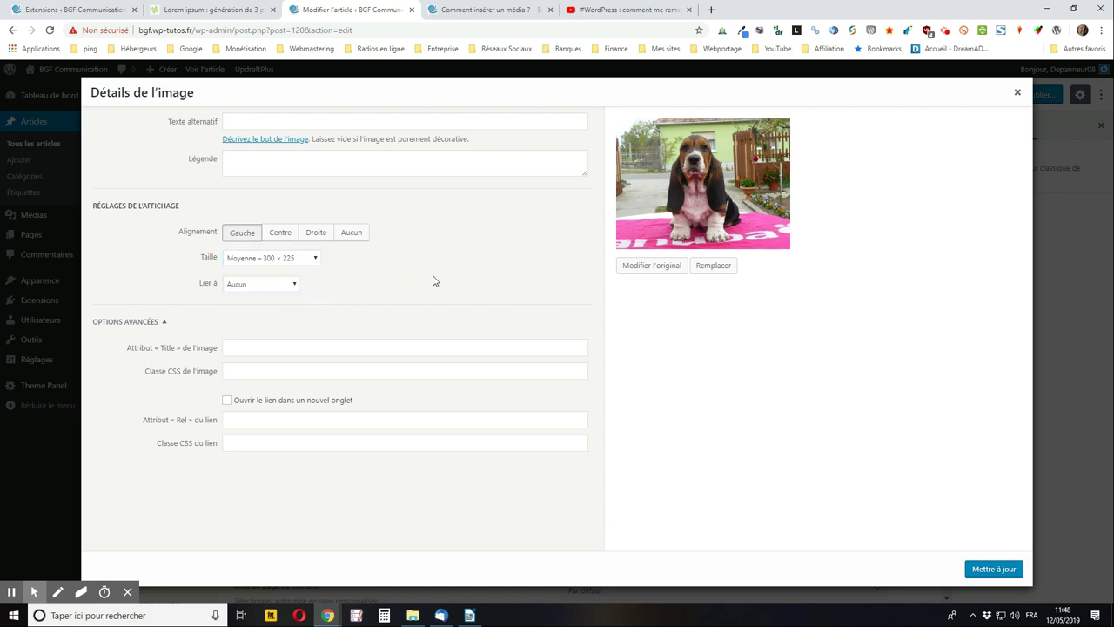
click(1010, 571)
scroll(581, 436, up, 6)
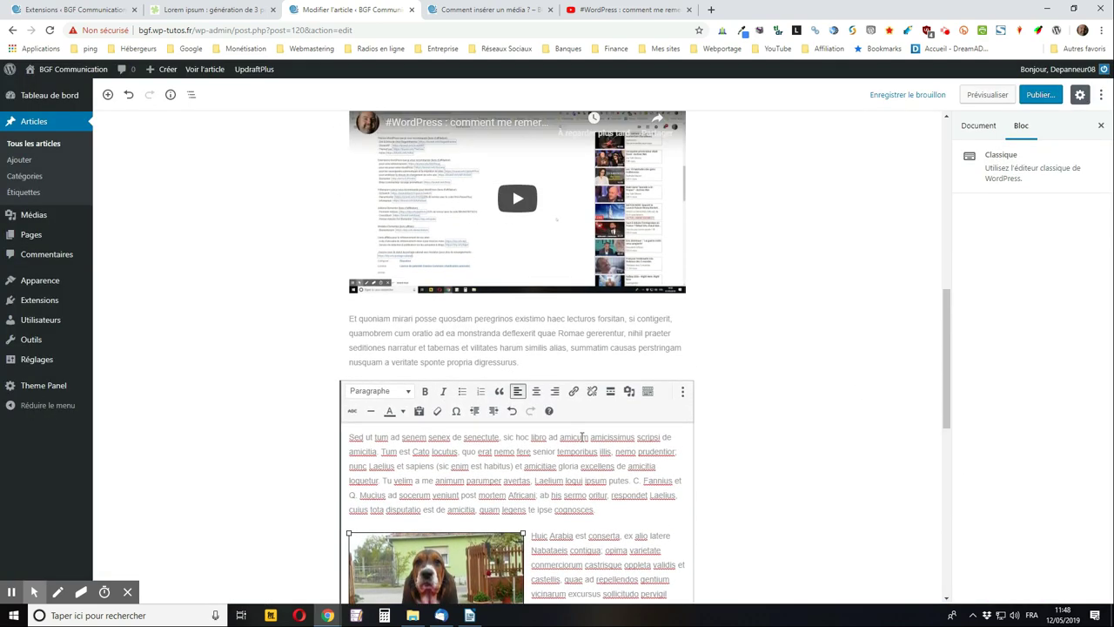
scroll(581, 436, up, 4)
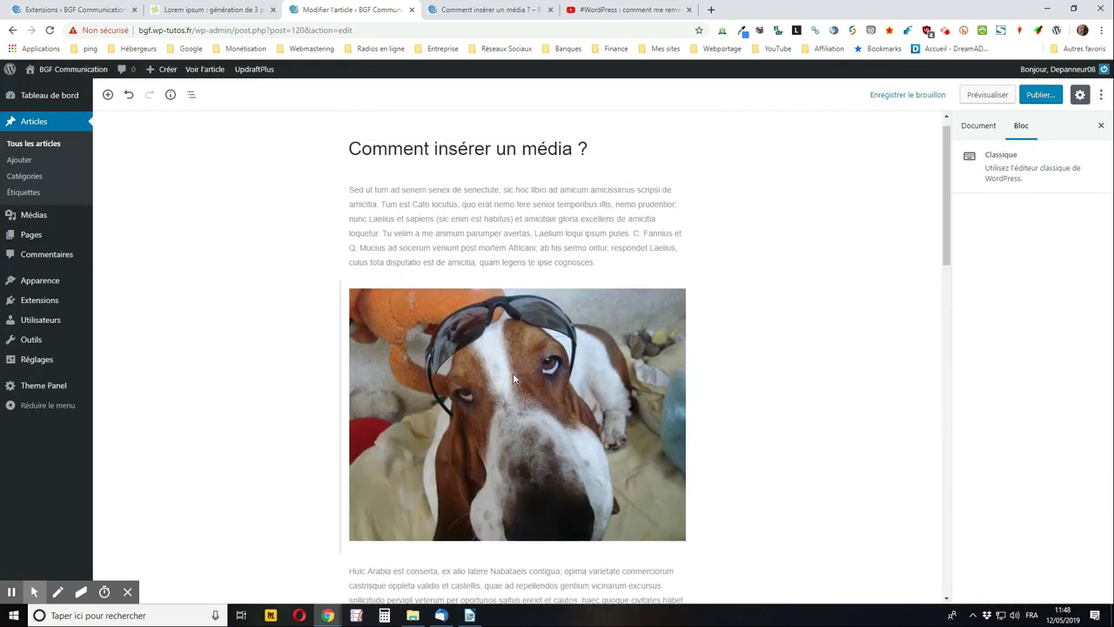
click(12, 592)
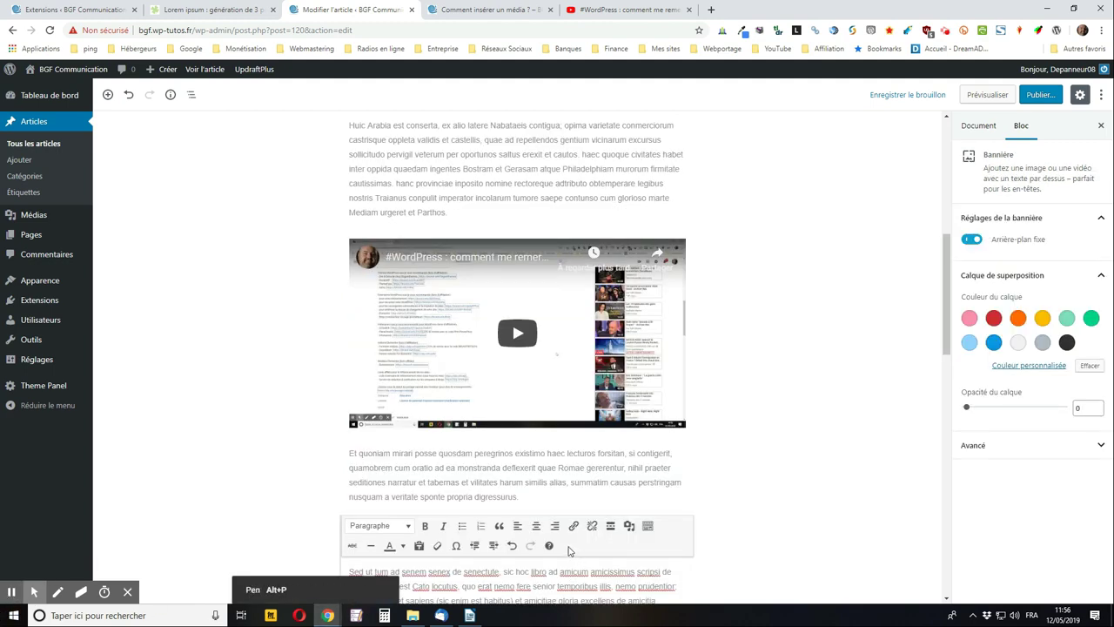
Step: Like the YouTube video about securing a site with iThemes Security, and open and close its sharing options
mouse_move(377, 342)
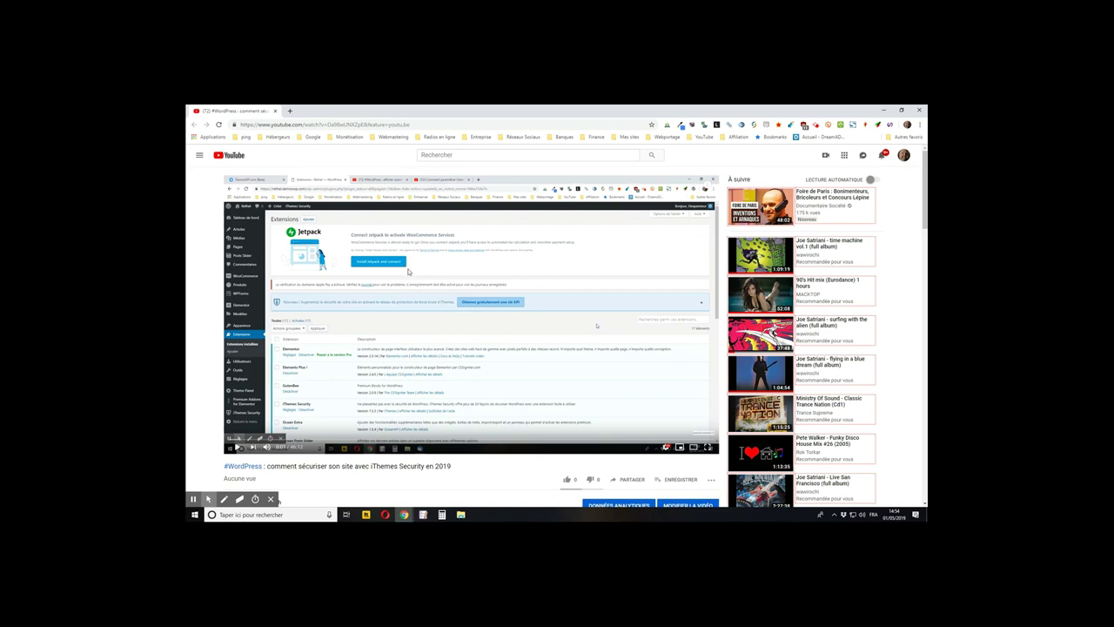
scroll(408, 272, down, 2)
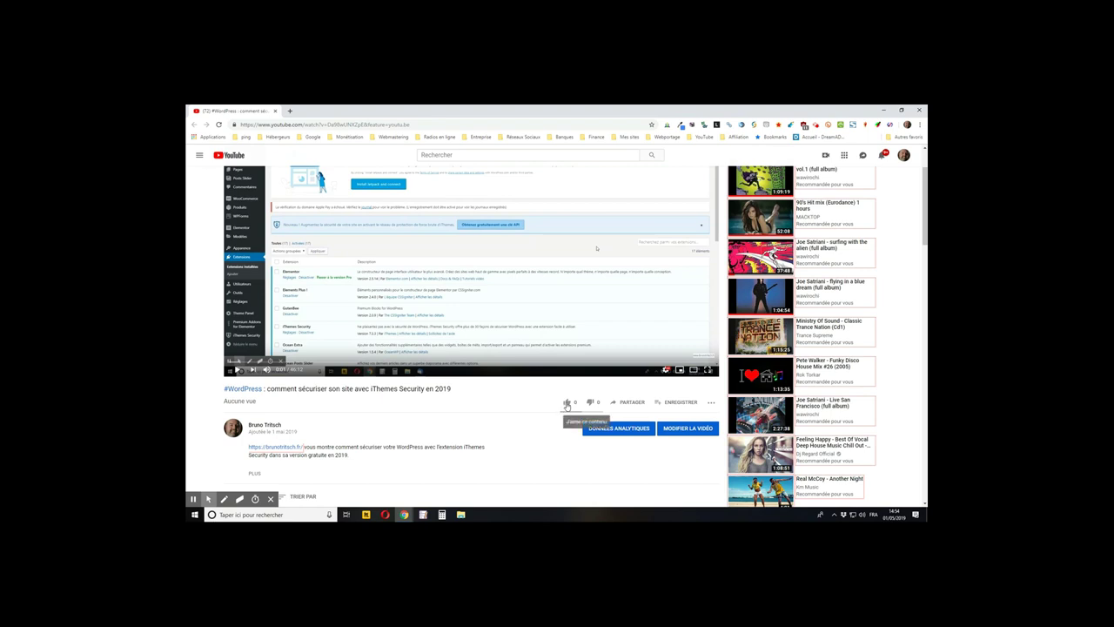
click(567, 404)
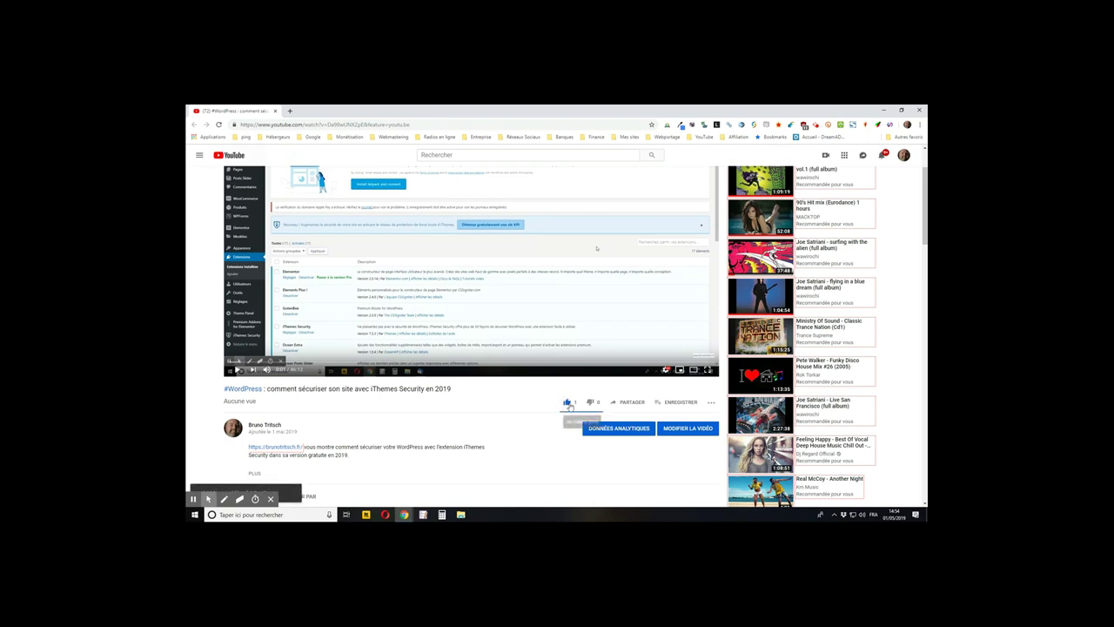
click(630, 404)
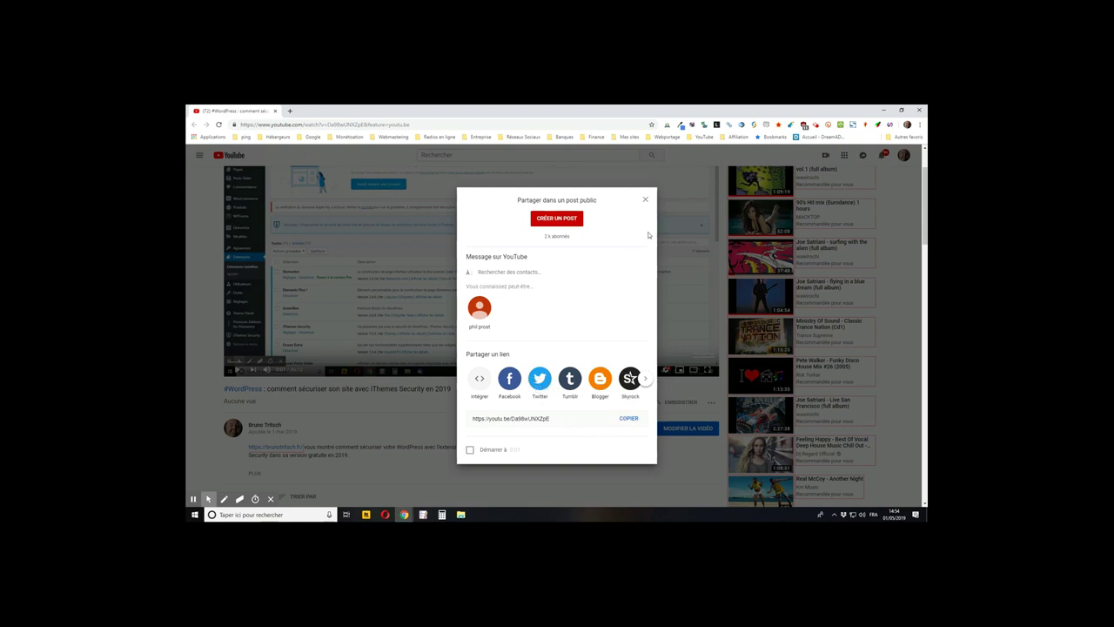
click(647, 201)
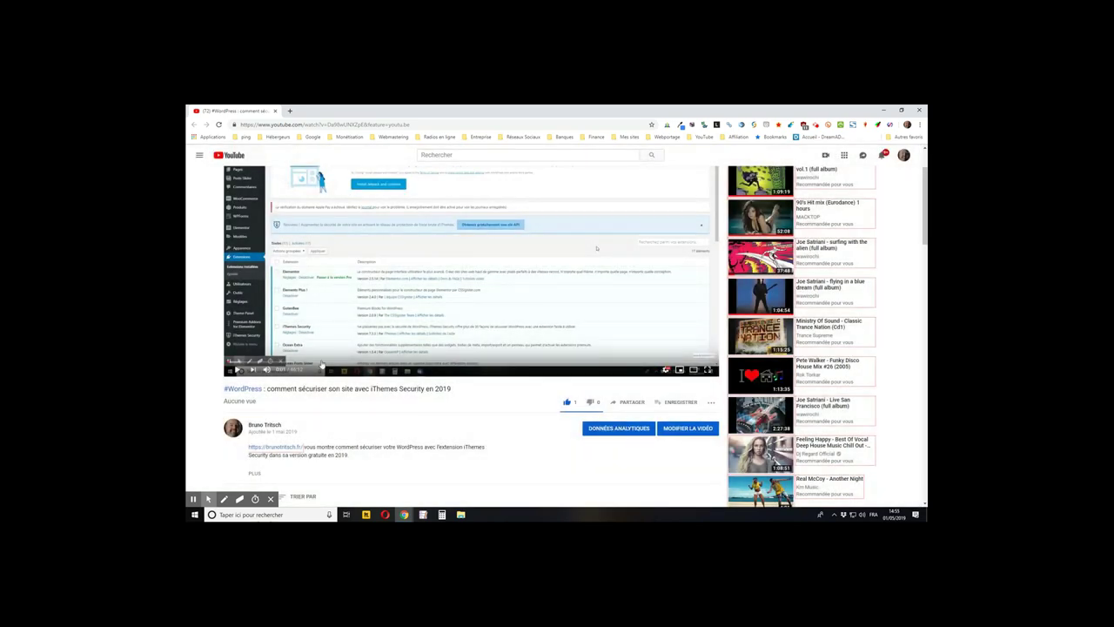
Step: Expand the YouTube video's description and read through its recommended WordPress themes, extensions, hosting and Elementor links
scroll(292, 387, down, 3)
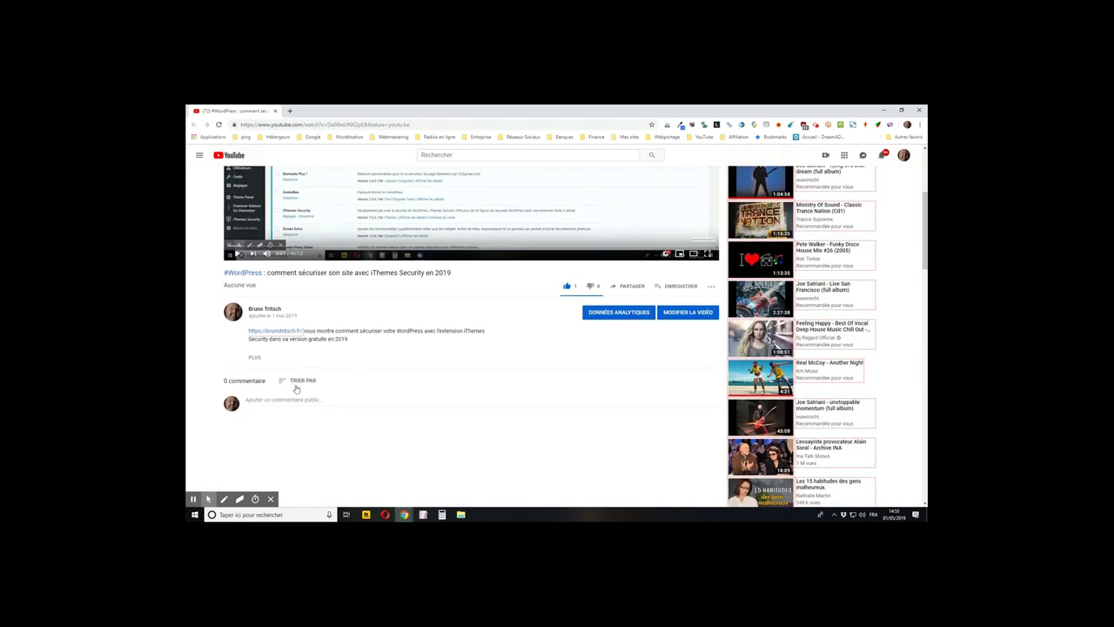
click(254, 359)
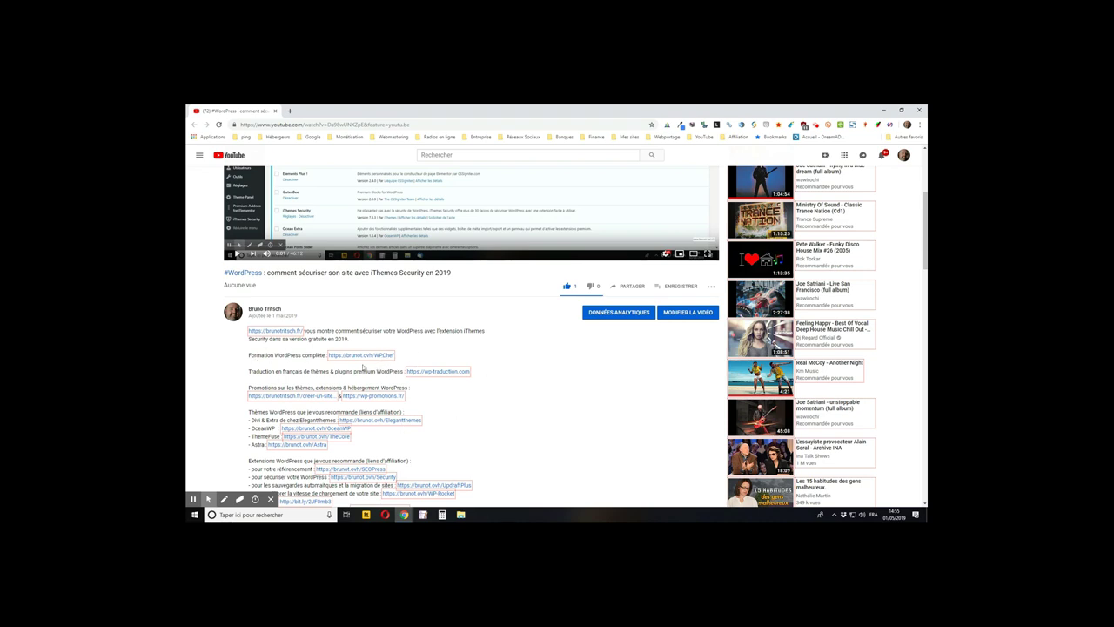
scroll(363, 369, down, 3)
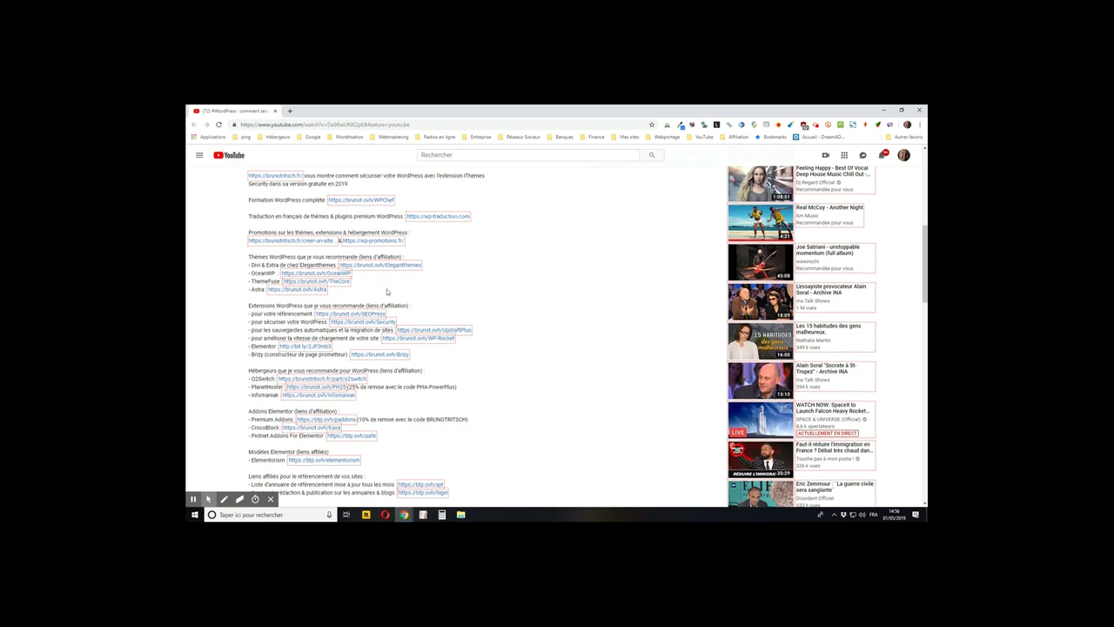
scroll(388, 289, down, 2)
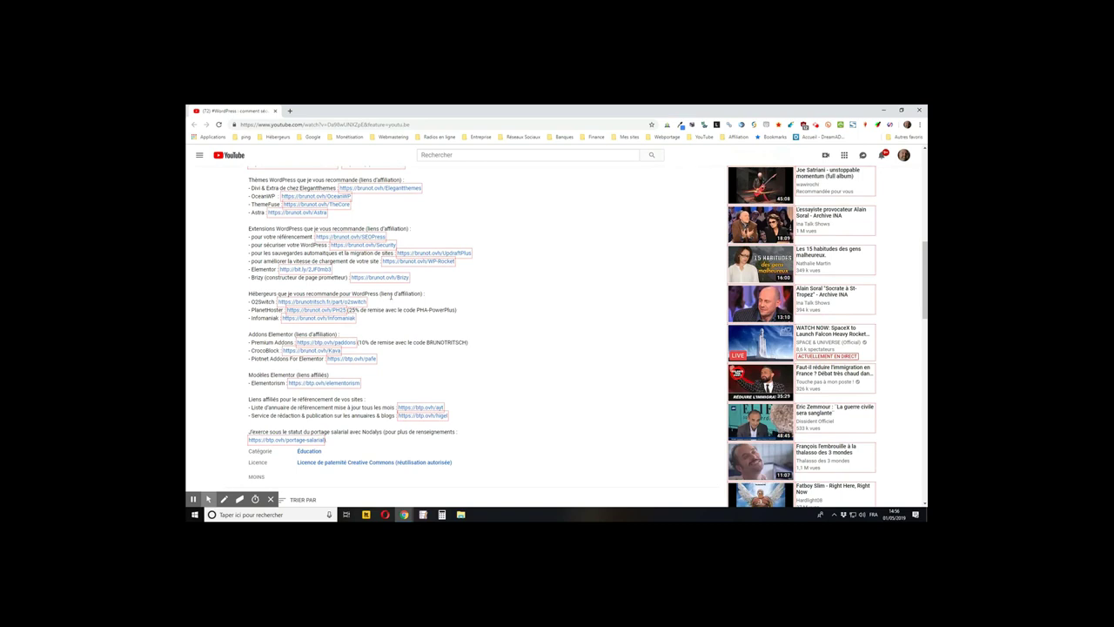